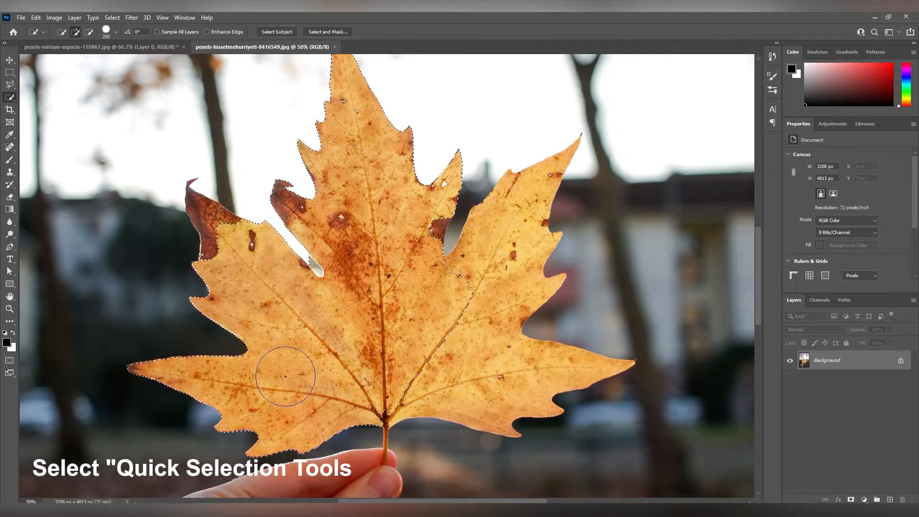
# Step: Reduce the Quick Selection brush to 100 px and add the unselected right lobes of the leaf to the selection
pyautogui.press('[')
pyautogui.press('[')
pyautogui.press('[')
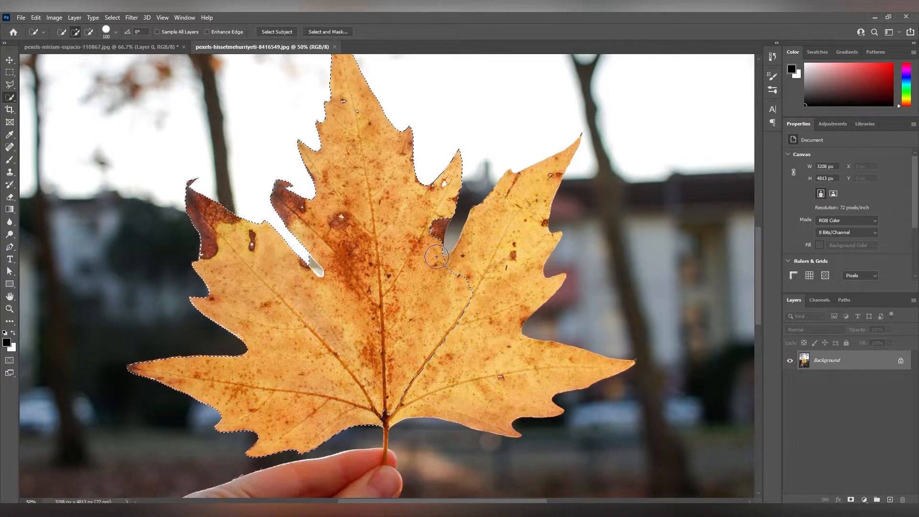
pyautogui.moveTo(429, 231)
pyautogui.mouseDown()
pyautogui.moveTo(463, 268)
pyautogui.moveTo(478, 266)
pyautogui.moveTo(542, 190)
pyautogui.moveTo(516, 347)
pyautogui.moveTo(498, 354)
pyautogui.mouseUp()
# Step: Shrink the Quick Selection brush to 15 px and extend the leaf selection down the stem between the fingers
pyautogui.press('[')
pyautogui.press('[')
pyautogui.press('[')
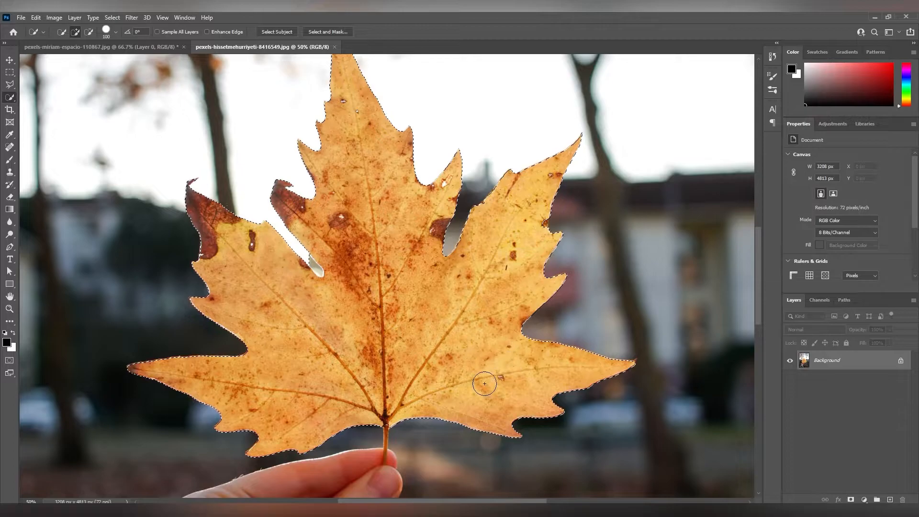
pyautogui.press('[')
pyautogui.press('[')
pyautogui.press('[')
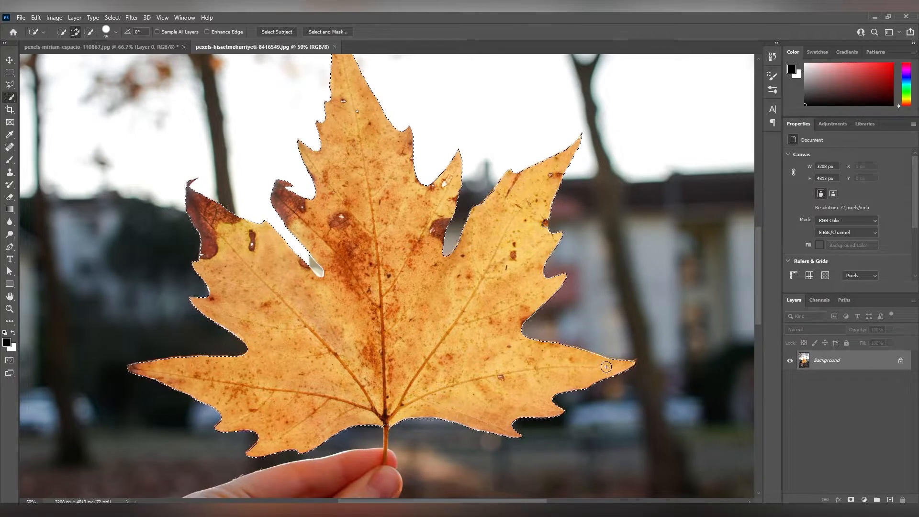
pyautogui.moveTo(760, 311); pyautogui.dragTo(753, 337)
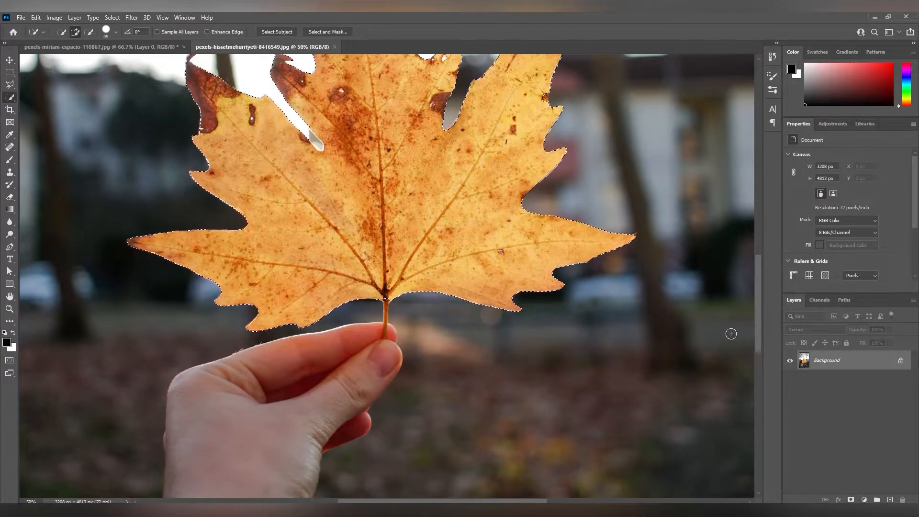
pyautogui.hotkey('ctrl', '+')
pyautogui.hotkey('ctrl', '+')
pyautogui.hotkey('ctrl', '+')
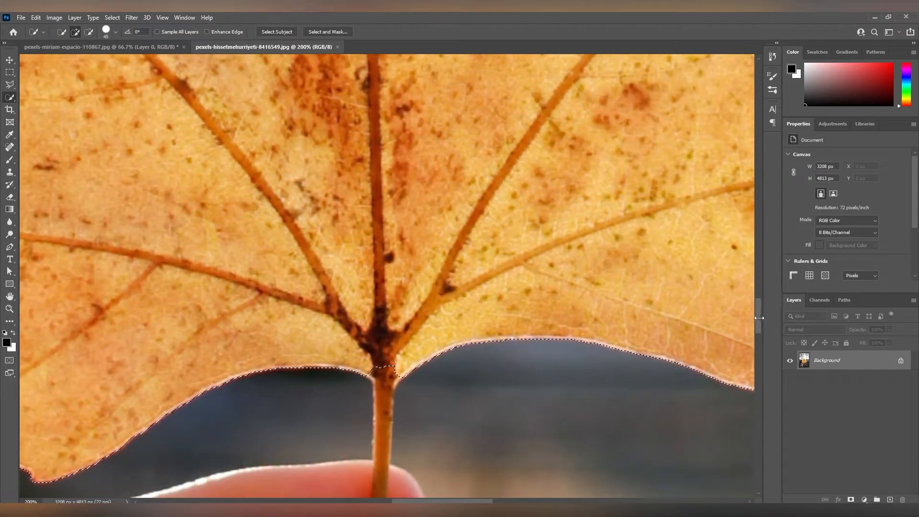
pyautogui.moveTo(756, 324); pyautogui.dragTo(757, 337)
pyautogui.press('[')
pyautogui.press('[')
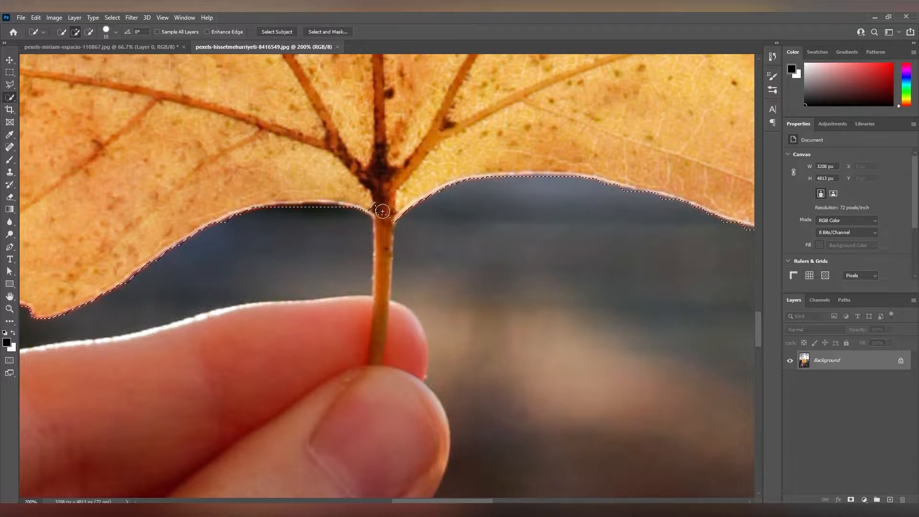
pyautogui.moveTo(380, 244); pyautogui.dragTo(379, 308)
pyautogui.click(377, 353)
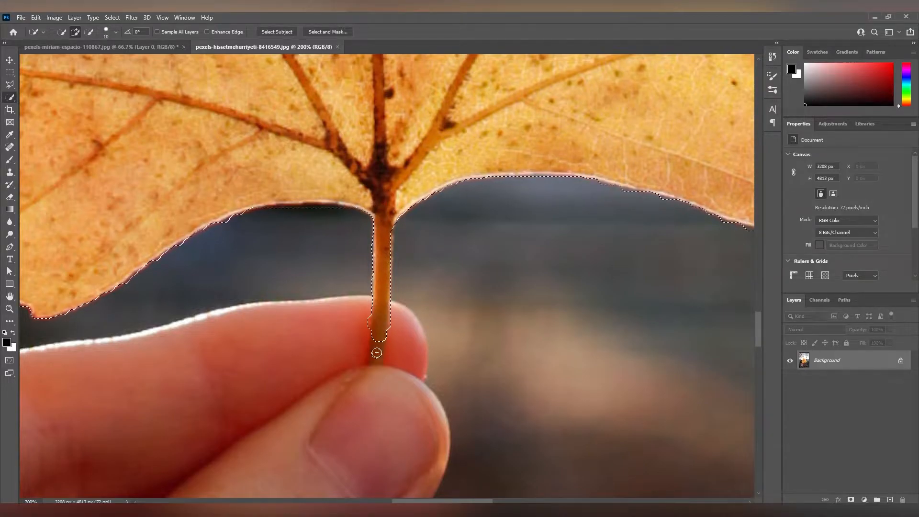
# Step: Refine the selection at the stem's lower end and along its right edge with a smaller brush
pyautogui.press('[')
pyautogui.press('[')
pyautogui.click(374, 358)
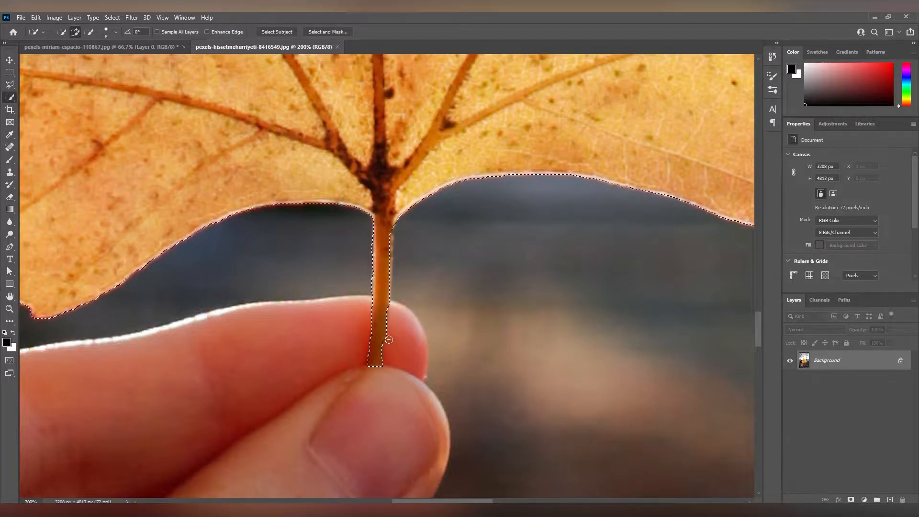
pyautogui.click(387, 272)
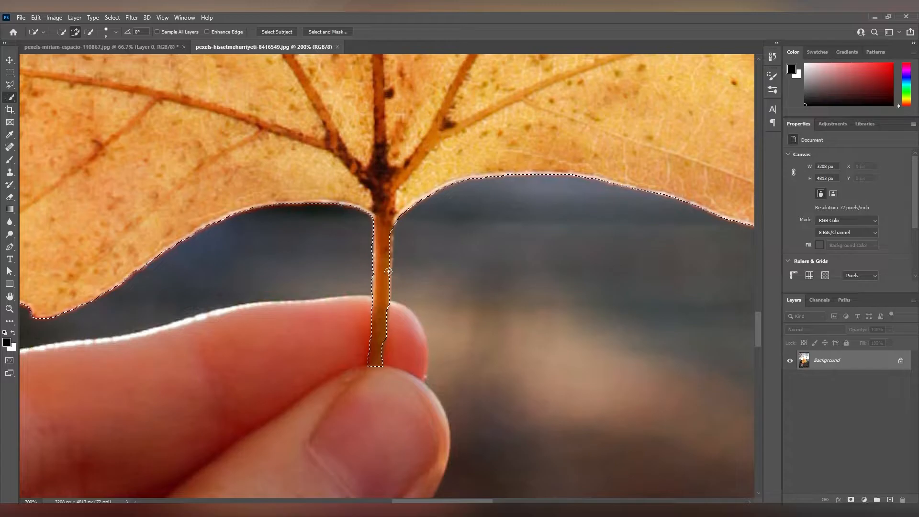
pyautogui.moveTo(387, 242); pyautogui.dragTo(381, 248)
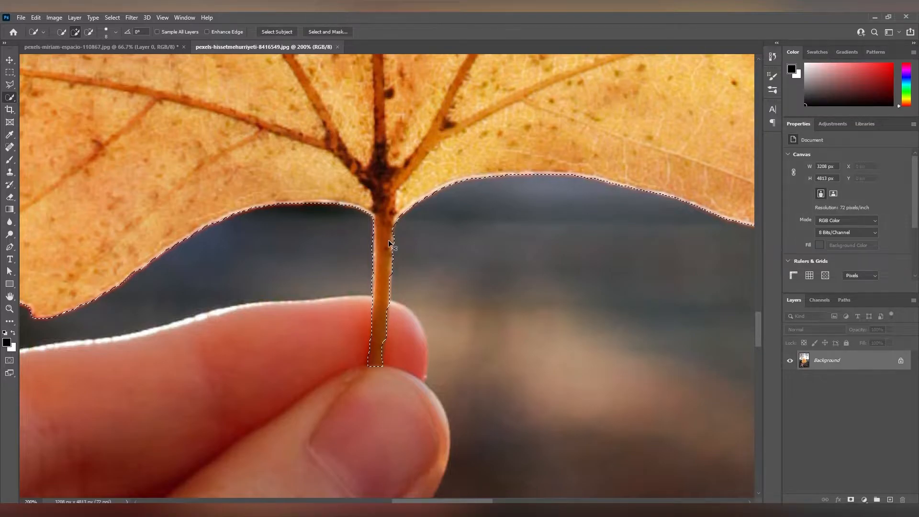
# Step: Copy the selected leaf to a new layer and name that layer daun
pyautogui.hotkey('ctrl', '-')
pyautogui.hotkey('ctrl', '-')
pyautogui.hotkey('ctrl', '-')
pyautogui.hotkey('ctrl', '-')
pyautogui.hotkey('ctrl', '-')
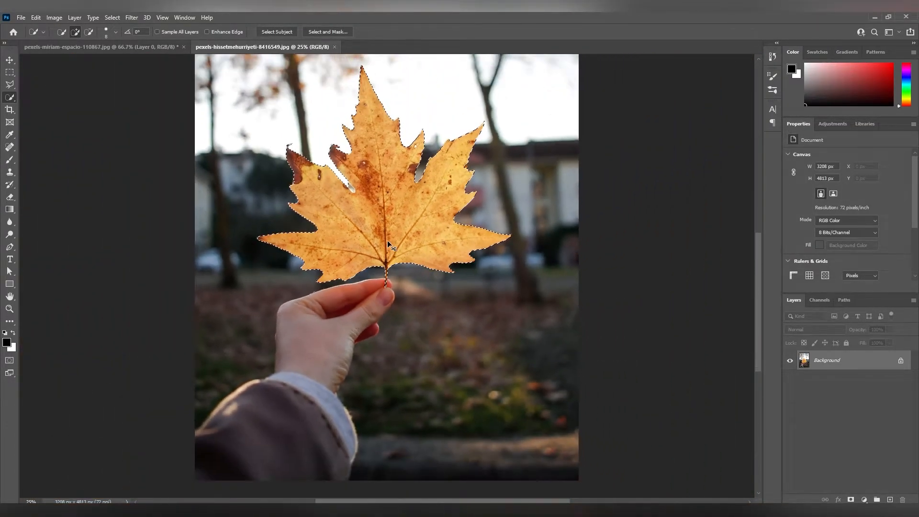
pyautogui.hotkey('ctrl', 'j')
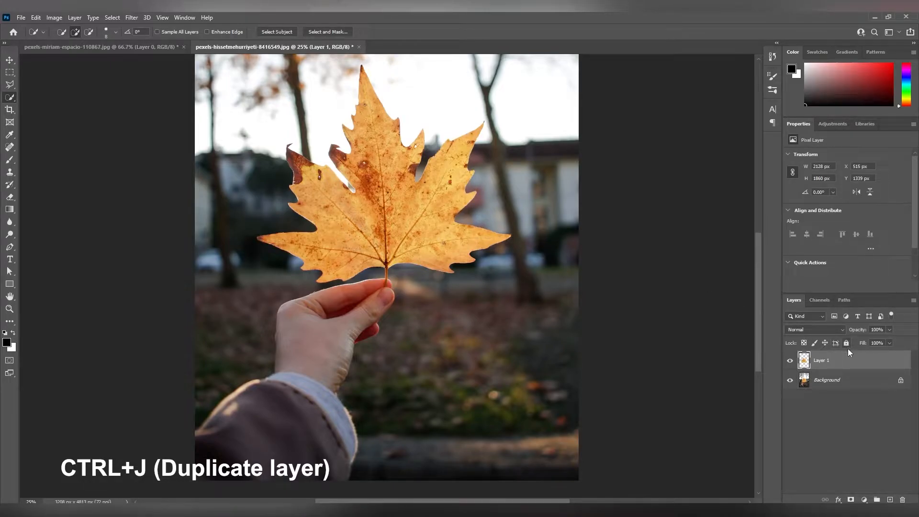
pyautogui.click(840, 383)
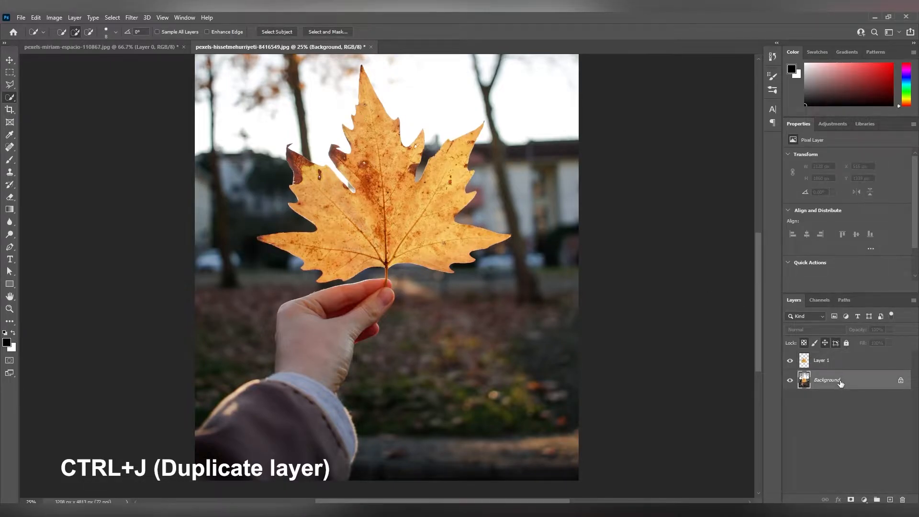
pyautogui.doubleClick(828, 360)
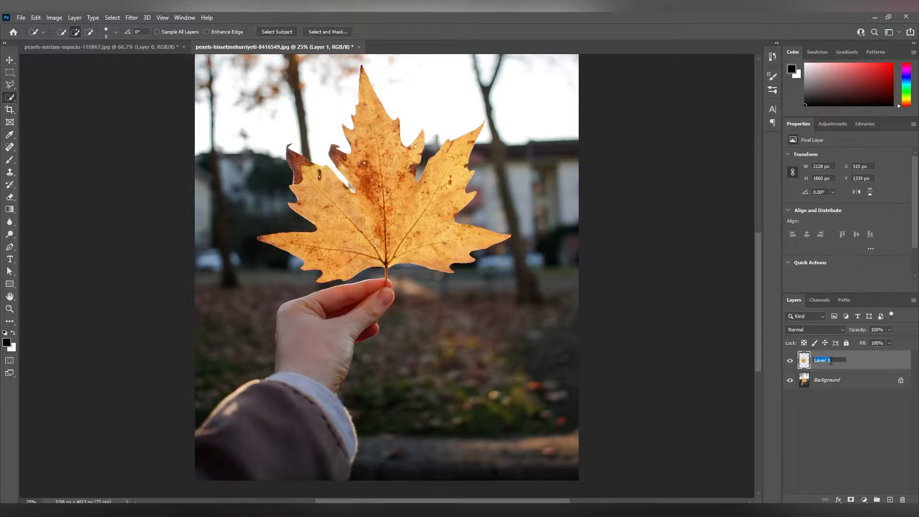
pyautogui.press('Return')
# Step: On the Background layer, start a Polygonal Lasso outline at the sleeve's lower edge and trace up the cuff's right side to the wrist
pyautogui.click(837, 384)
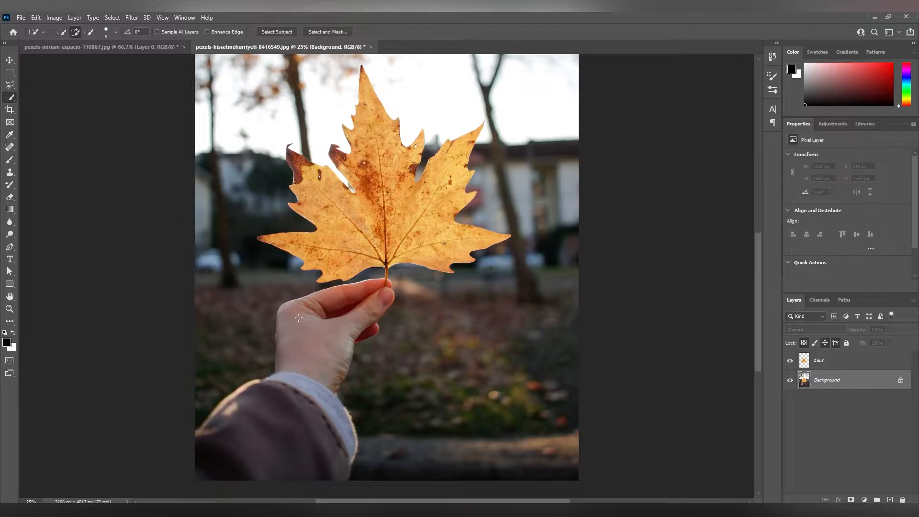
pyautogui.press(']')
pyautogui.press(']')
pyautogui.click(9, 85)
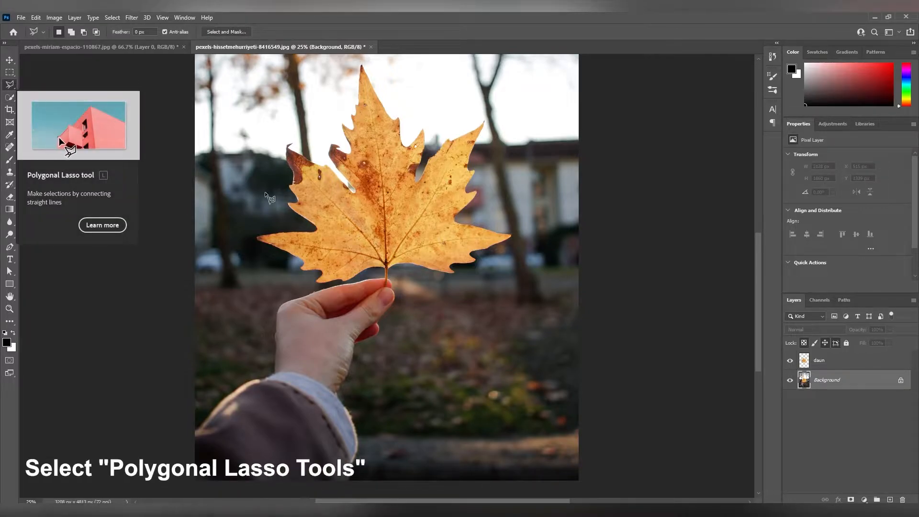
pyautogui.moveTo(757, 271); pyautogui.dragTo(759, 295)
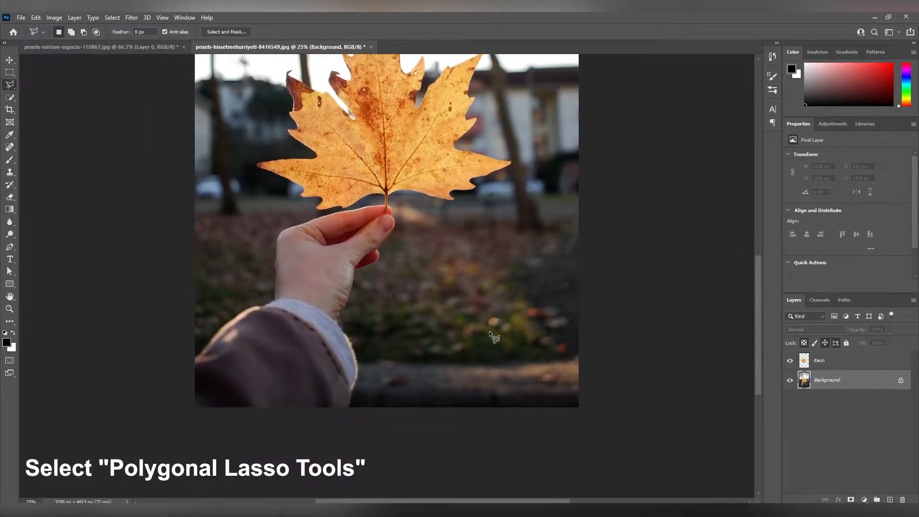
pyautogui.hotkey('ctrl', '+')
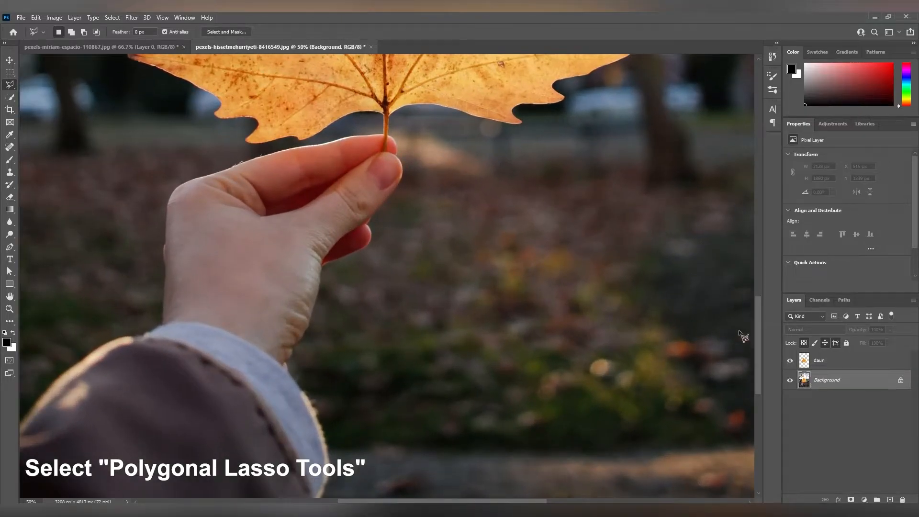
pyautogui.moveTo(756, 354); pyautogui.dragTo(757, 375)
pyautogui.moveTo(441, 501); pyautogui.dragTo(375, 500)
pyautogui.hotkey('ctrl', '+')
pyautogui.moveTo(759, 401); pyautogui.dragTo(750, 424)
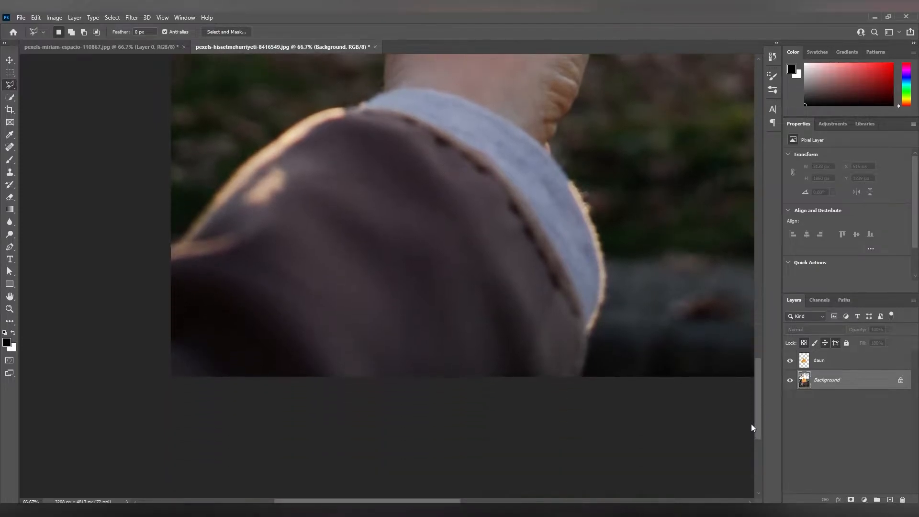
pyautogui.click(577, 380)
pyautogui.click(587, 336)
pyautogui.click(591, 327)
pyautogui.click(597, 314)
pyautogui.click(603, 290)
pyautogui.click(603, 266)
pyautogui.click(598, 240)
pyautogui.click(594, 224)
pyautogui.click(582, 197)
pyautogui.click(554, 153)
# Step: Continue the lasso outline up the right side of the wrist and along the underside of the curled finger
pyautogui.scroll(2, 554, 157)
pyautogui.click(535, 95)
pyautogui.click(560, 67)
pyautogui.click(624, 201)
pyautogui.click(635, 155)
pyautogui.click(645, 122)
pyautogui.click(654, 101)
pyautogui.click(665, 352)
pyautogui.click(671, 314)
pyautogui.click(672, 276)
pyautogui.moveTo(680, 253); pyautogui.dragTo(411, 250)
pyautogui.click(435, 233)
pyautogui.click(462, 225)
pyautogui.click(540, 193)
pyautogui.scroll(1, 549, 188)
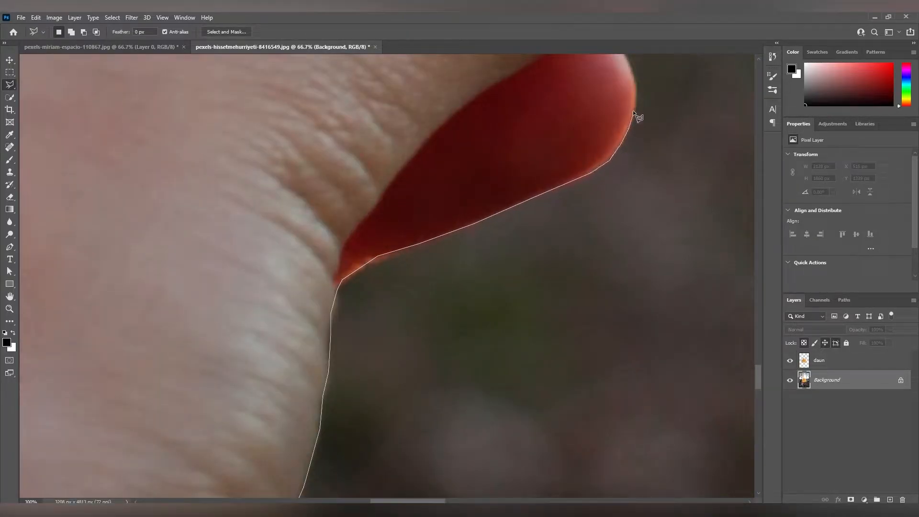
# Step: Trace the lasso outline around the curled finger's tip and the thumb, up to the index fingertip
pyautogui.click(632, 113)
pyautogui.scroll(1, 633, 113)
pyautogui.moveTo(633, 112); pyautogui.dragTo(632, 267)
pyautogui.click(635, 243)
pyautogui.click(633, 225)
pyautogui.click(647, 77)
pyautogui.moveTo(647, 77); pyautogui.dragTo(361, 271)
pyautogui.moveTo(518, 96); pyautogui.dragTo(447, 267)
pyautogui.click(446, 267)
pyautogui.click(479, 214)
pyautogui.click(493, 192)
pyautogui.click(510, 150)
pyautogui.moveTo(515, 131); pyautogui.dragTo(516, 345)
pyautogui.click(470, 198)
pyautogui.click(471, 188)
pyautogui.moveTo(503, 58); pyautogui.dragTo(500, 320)
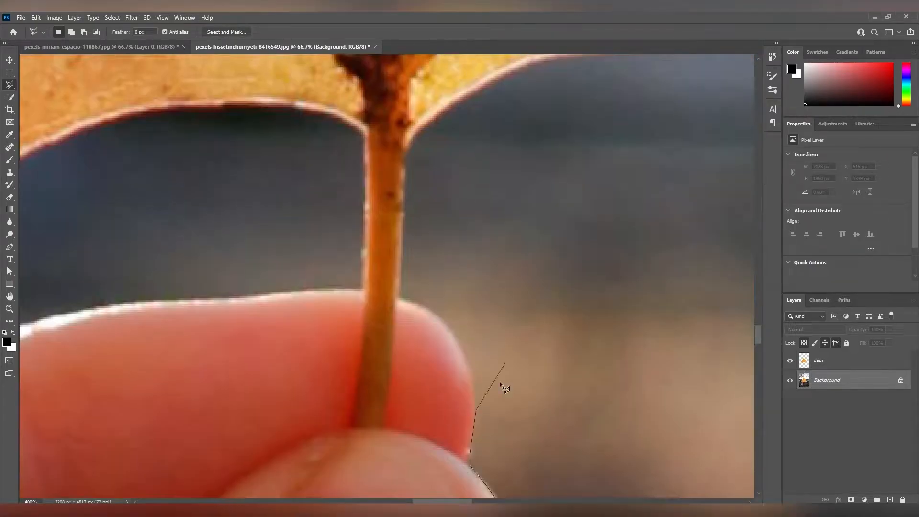
pyautogui.scroll(1, 496, 342)
pyautogui.click(472, 420)
pyautogui.click(468, 391)
# Step: Continue the lasso outline over the fingertip beside the stem and along the index finger's upper edge to the knuckle
pyautogui.click(375, 278)
pyautogui.click(357, 440)
pyautogui.click(315, 442)
pyautogui.click(335, 269)
pyautogui.moveTo(335, 269); pyautogui.dragTo(699, 268)
pyautogui.click(424, 283)
pyautogui.click(335, 298)
pyautogui.moveTo(279, 313); pyautogui.dragTo(560, 314)
pyautogui.click(187, 387)
pyautogui.click(106, 401)
pyautogui.moveTo(41, 419); pyautogui.dragTo(531, 374)
pyautogui.click(267, 442)
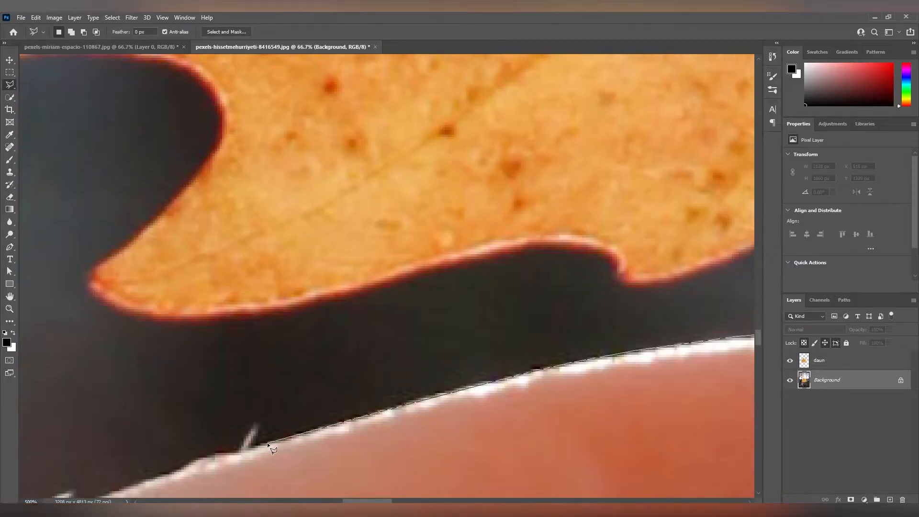
pyautogui.moveTo(187, 472); pyautogui.dragTo(510, 301)
pyautogui.moveTo(280, 392); pyautogui.dragTo(726, 218)
pyautogui.click(636, 247)
pyautogui.click(478, 296)
pyautogui.click(323, 342)
pyautogui.click(205, 398)
# Step: Trace the lasso outline around the knuckle and down the back of the hand to the top of the cuff
pyautogui.moveTo(156, 433); pyautogui.dragTo(165, 165)
pyautogui.click(112, 246)
pyautogui.click(88, 301)
pyautogui.click(74, 383)
pyautogui.moveTo(67, 476); pyautogui.dragTo(70, 235)
pyautogui.click(63, 358)
pyautogui.scroll(-3, 62, 406)
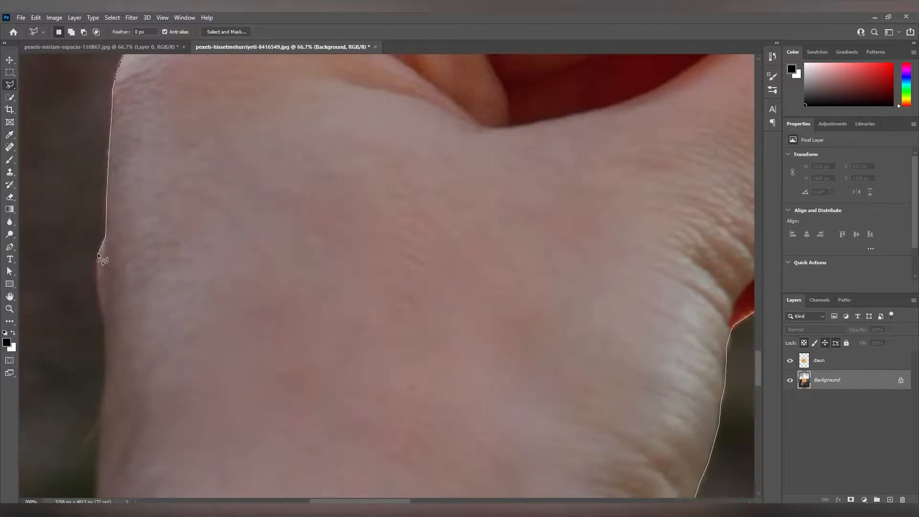
pyautogui.moveTo(102, 407); pyautogui.dragTo(102, 215)
pyautogui.click(95, 321)
pyautogui.scroll(-1, 94, 349)
pyautogui.moveTo(94, 358); pyautogui.dragTo(413, 378)
pyautogui.click(381, 397)
pyautogui.click(343, 400)
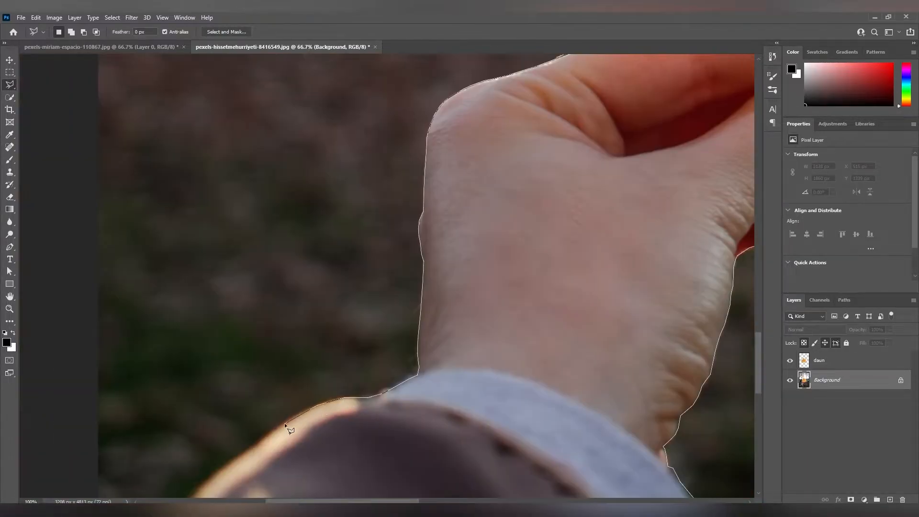
# Step: Follow the sleeve's upper edge to the photo's border and close the lasso outline below the sleeve
pyautogui.scroll(-1, 288, 425)
pyautogui.moveTo(283, 425); pyautogui.dragTo(280, 172)
pyautogui.click(175, 283)
pyautogui.click(149, 294)
pyautogui.click(158, 453)
pyautogui.click(565, 426)
pyautogui.scroll(-2, 576, 426)
pyautogui.moveTo(757, 317); pyautogui.dragTo(747, 378)
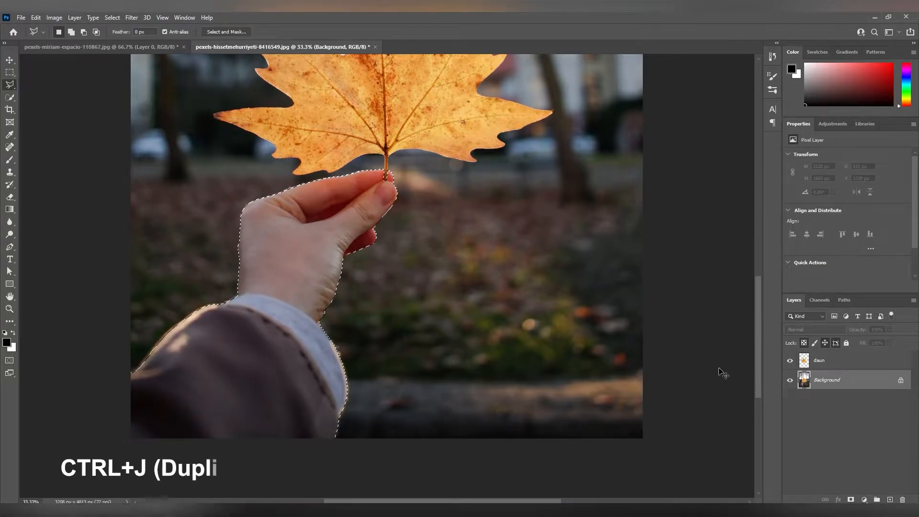
# Step: Copy the selected hand and sleeve to a new layer and name it tangan
pyautogui.hotkey('ctrl', 'j')
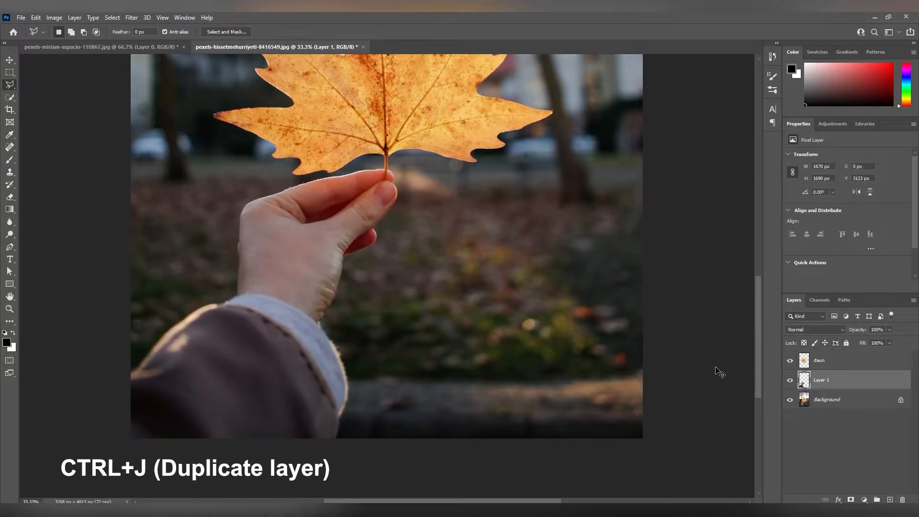
pyautogui.doubleClick(825, 380)
pyautogui.write('tangan')
pyautogui.press('Return')
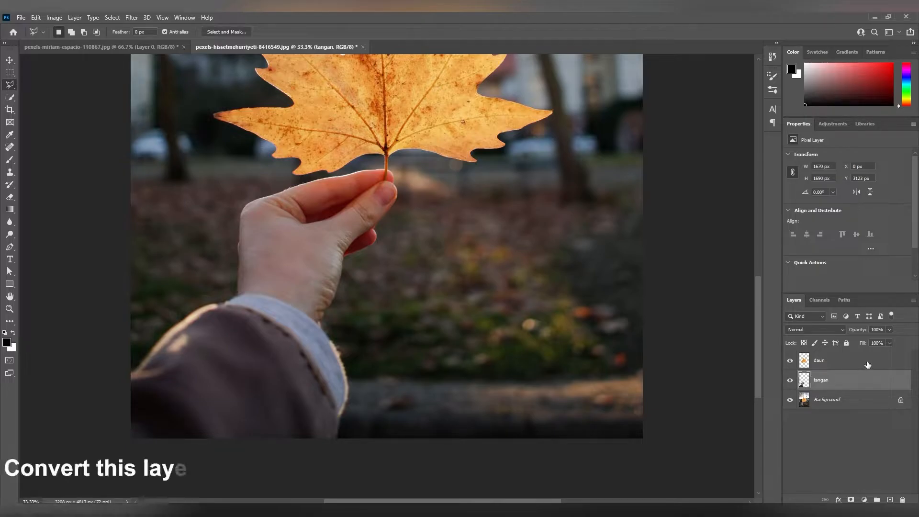
# Step: Convert the daun layer to a smart object
pyautogui.click(851, 359)
pyautogui.rightClick(851, 357)
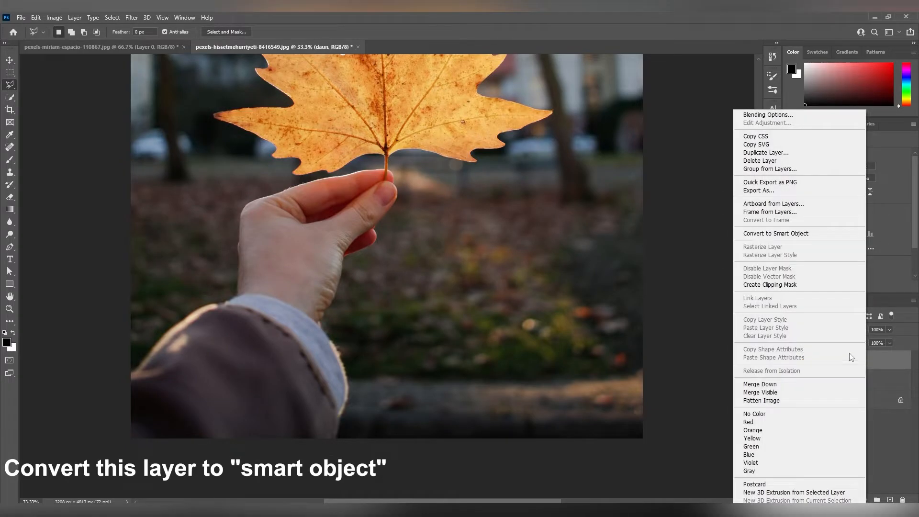
pyautogui.click(800, 235)
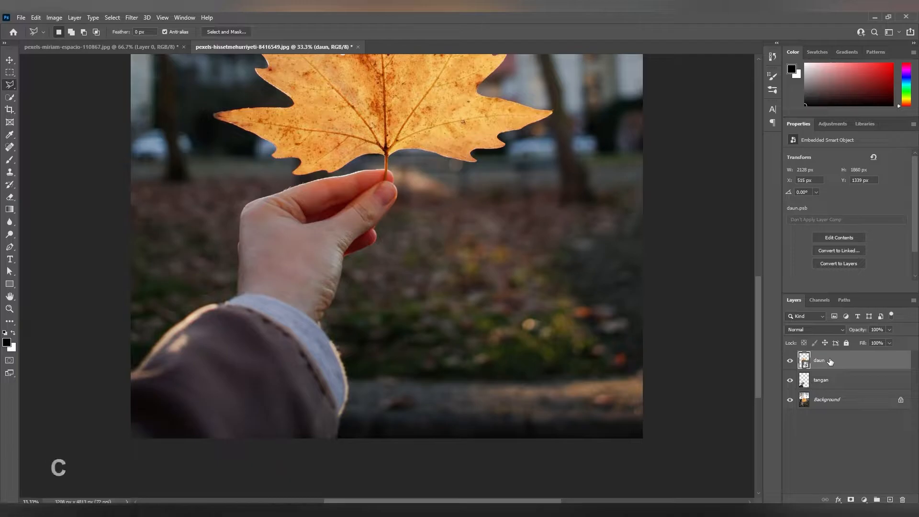
# Step: Put the daun smart object into a layer group and name the group daun
pyautogui.hotkey('ctrl', 'g')
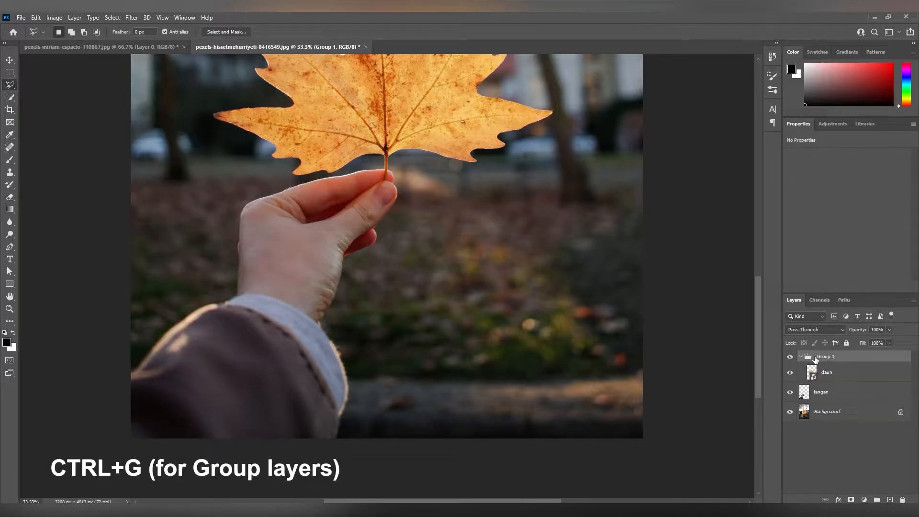
pyautogui.doubleClick(826, 357)
pyautogui.write('daun')
pyautogui.press('Return')
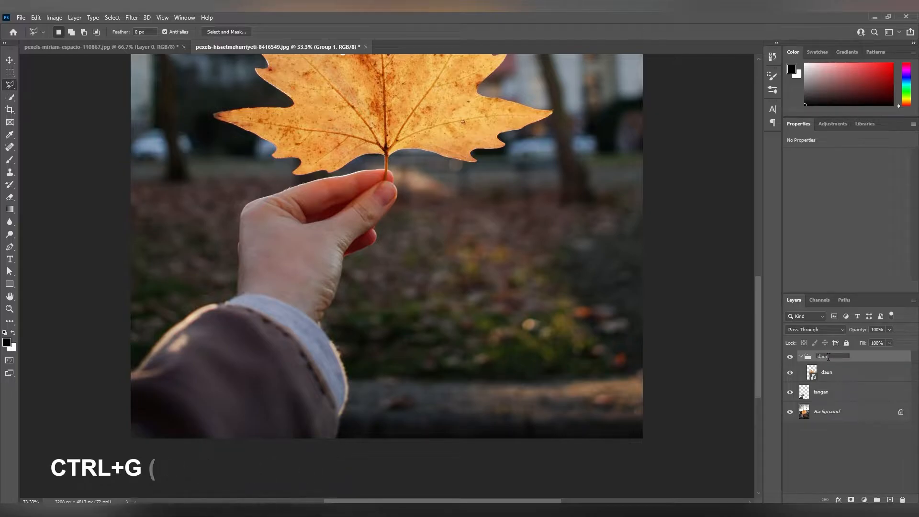
# Step: Apply a Gaussian Blur with a 5-pixel radius to the daun smart object and set its blend mode to Linear Dodge (Add)
pyautogui.click(854, 379)
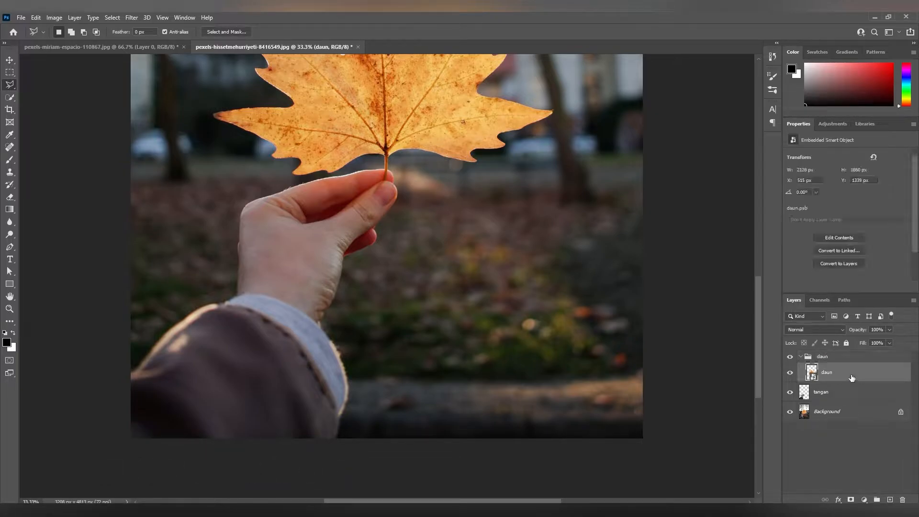
pyautogui.click(136, 18)
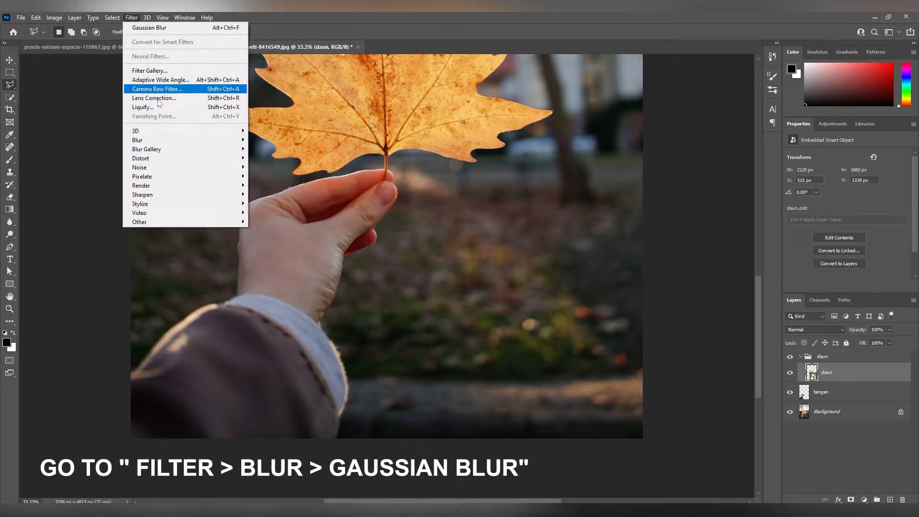
pyautogui.moveTo(212, 139)
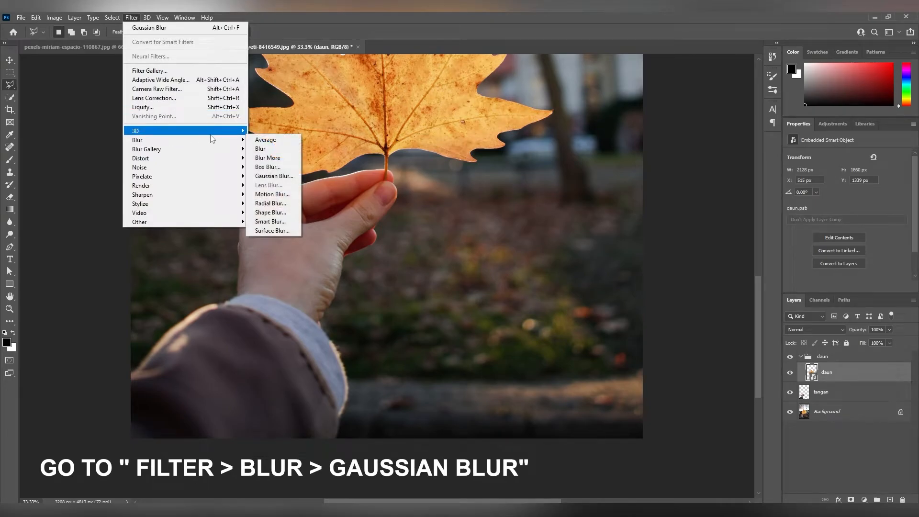
pyautogui.click(274, 176)
pyautogui.write('5')
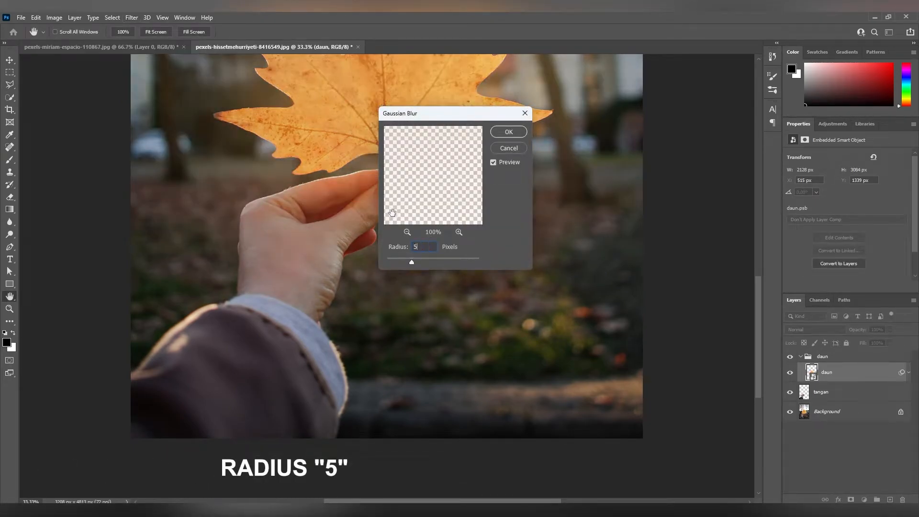
pyautogui.click(508, 132)
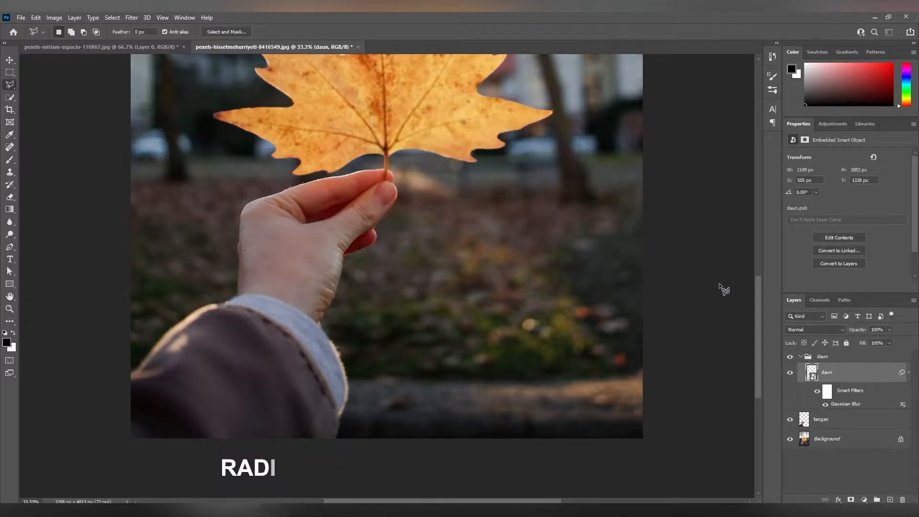
pyautogui.click(813, 328)
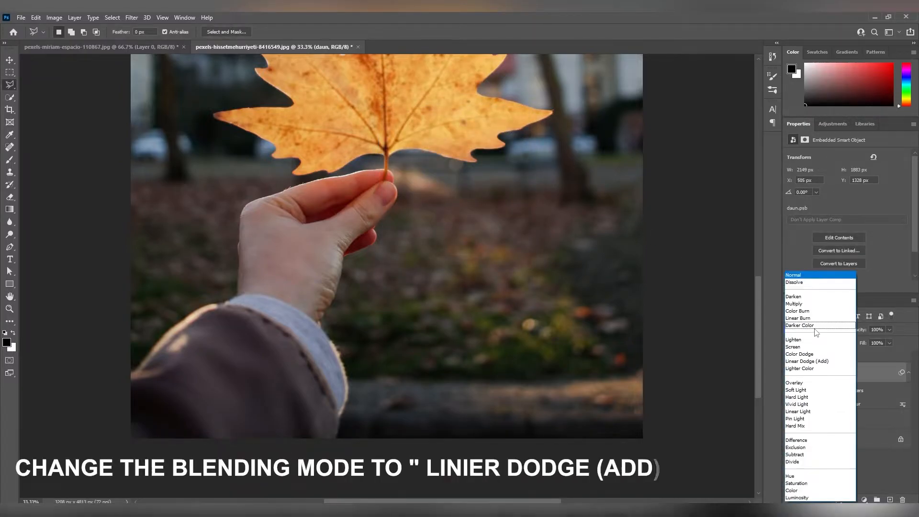
pyautogui.click(819, 361)
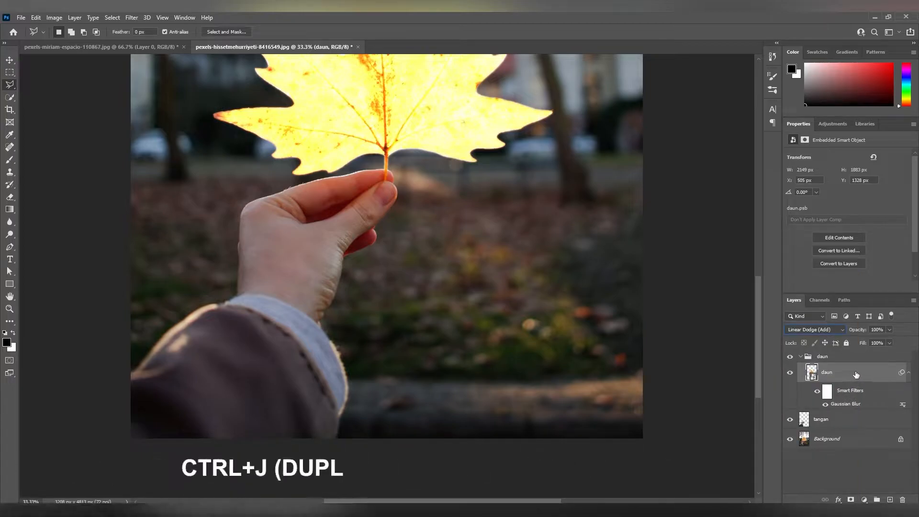
# Step: Duplicate the daun smart object and set the copy's Gaussian Blur radius to 100 pixels
pyautogui.hotkey('ctrl', 'j')
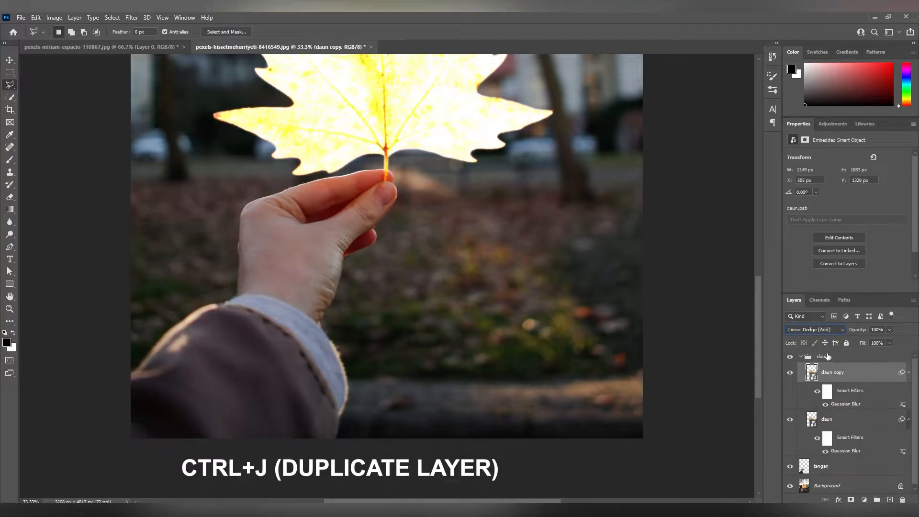
pyautogui.doubleClick(845, 403)
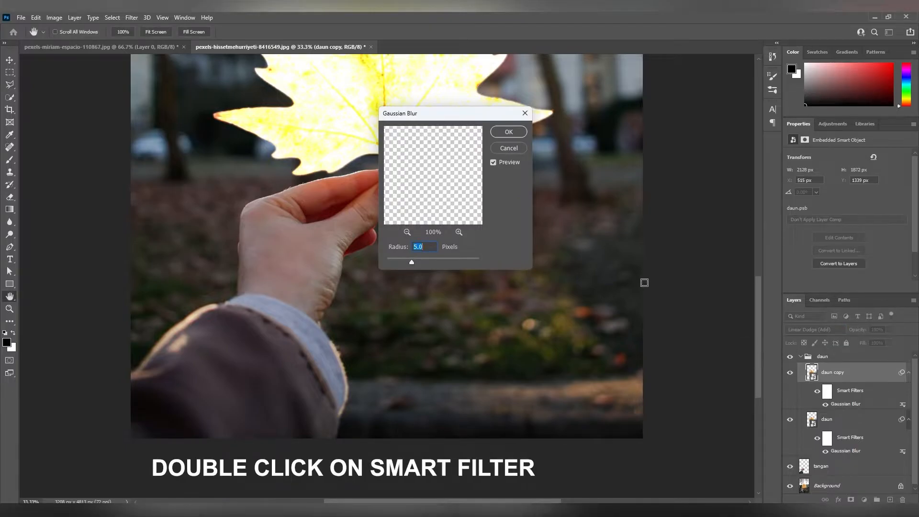
pyautogui.write('1')
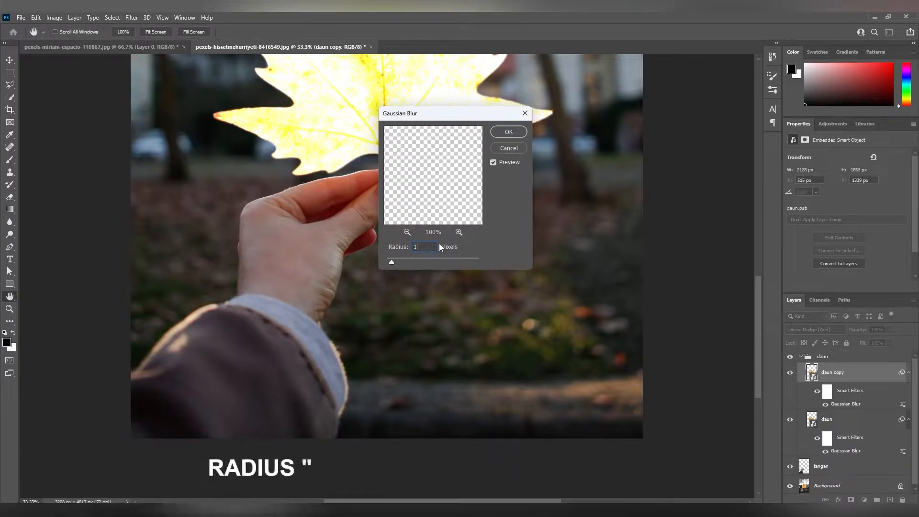
pyautogui.write('00')
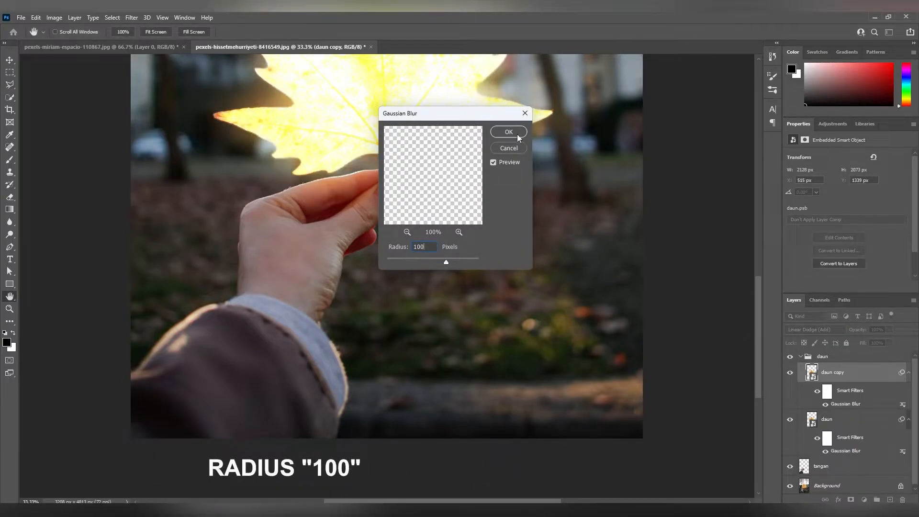
pyautogui.click(516, 134)
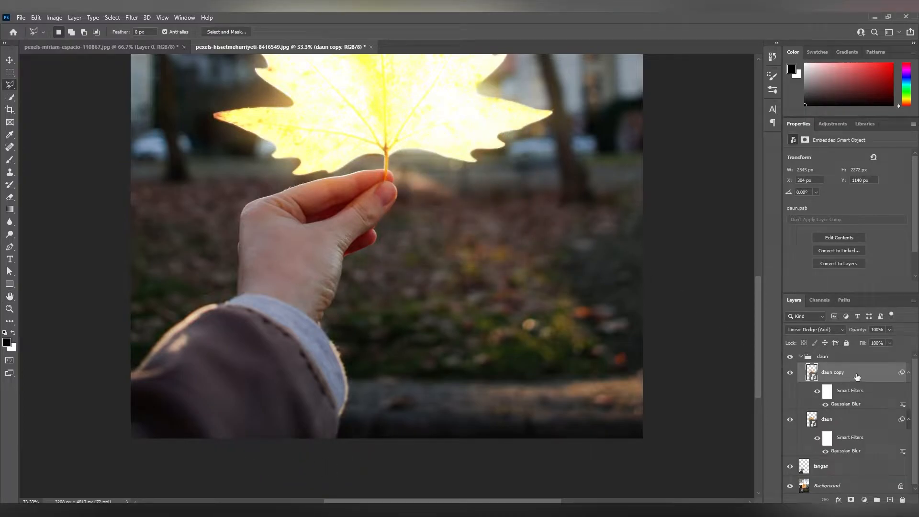
# Step: Duplicate the daun copy layer and set the new copy's Gaussian Blur radius to 250 pixels
pyautogui.hotkey('ctrl', 'j')
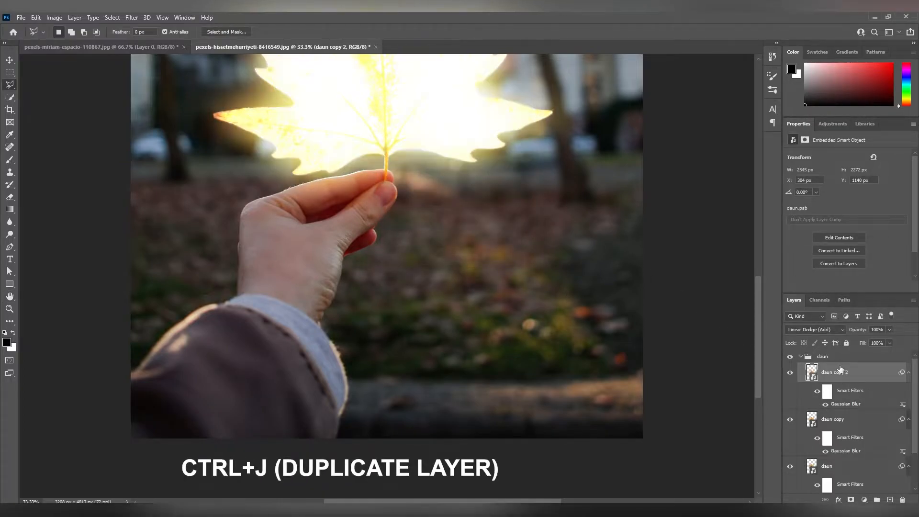
pyautogui.doubleClick(845, 404)
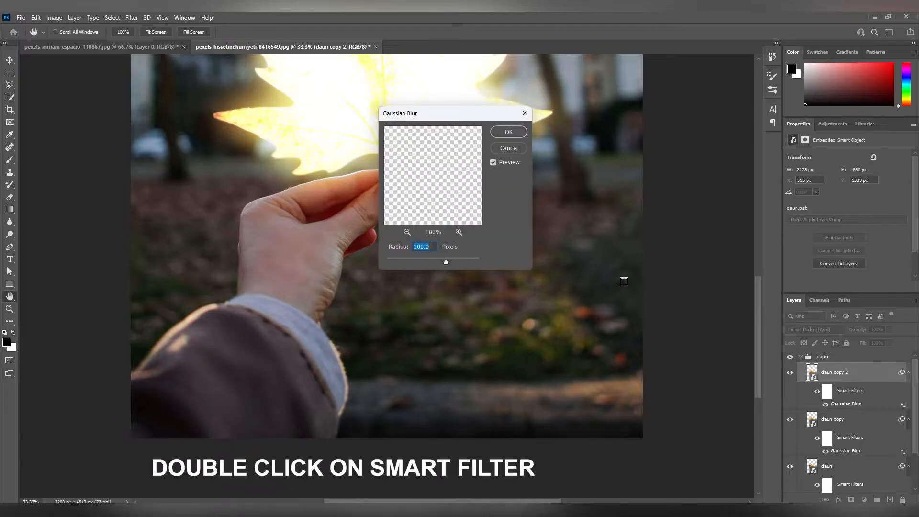
pyautogui.write('2')
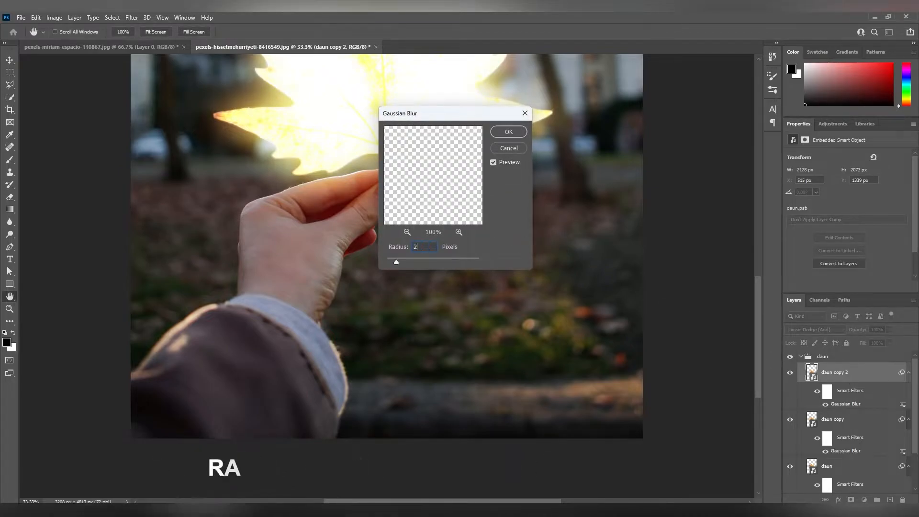
pyautogui.write('50')
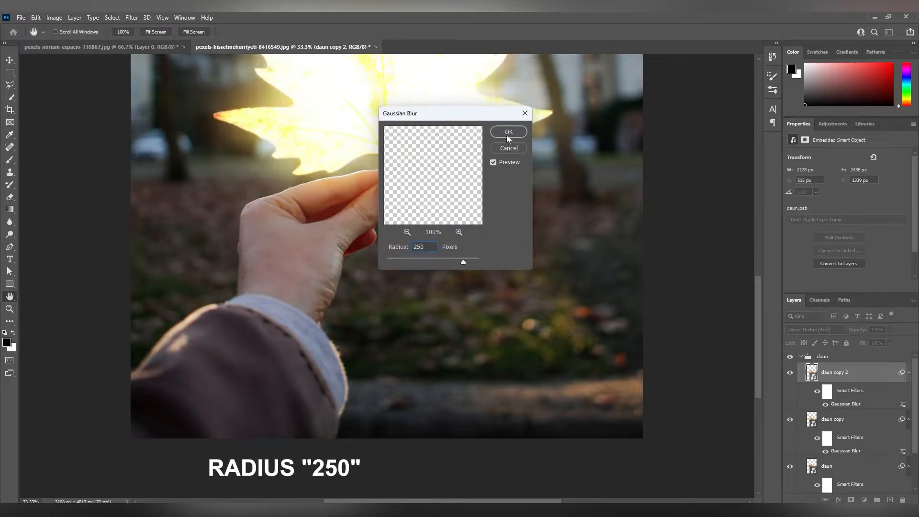
pyautogui.click(508, 132)
pyautogui.press('l')
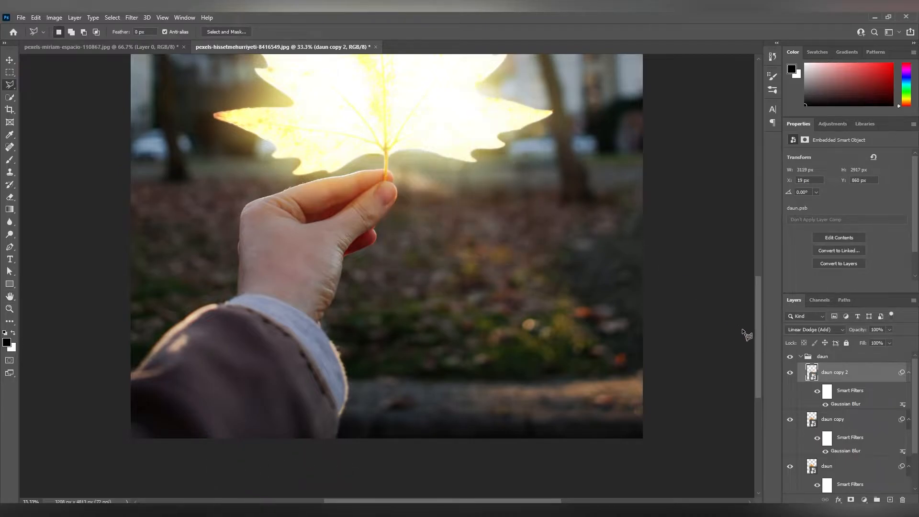
# Step: Duplicate the daun copy 2 layer and set the new copy's Gaussian Blur radius to 550 pixels
pyautogui.hotkey('ctrl', 'j')
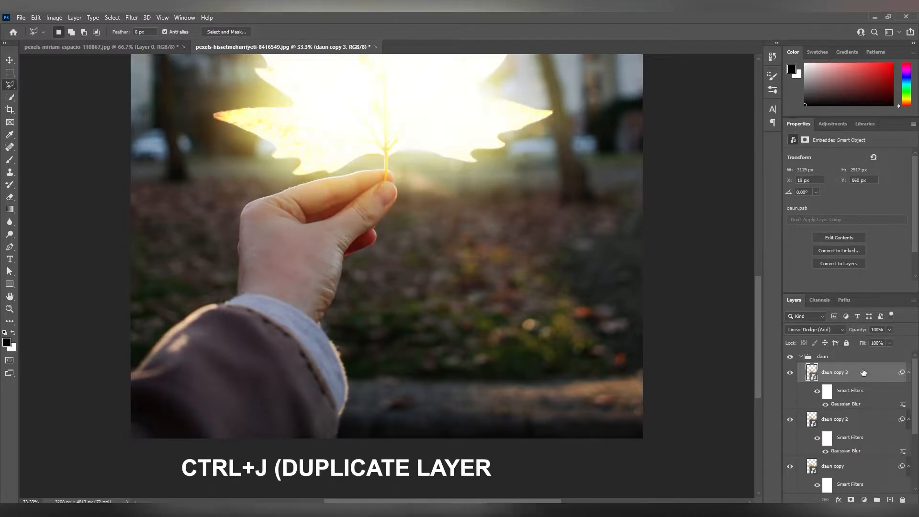
pyautogui.doubleClick(854, 403)
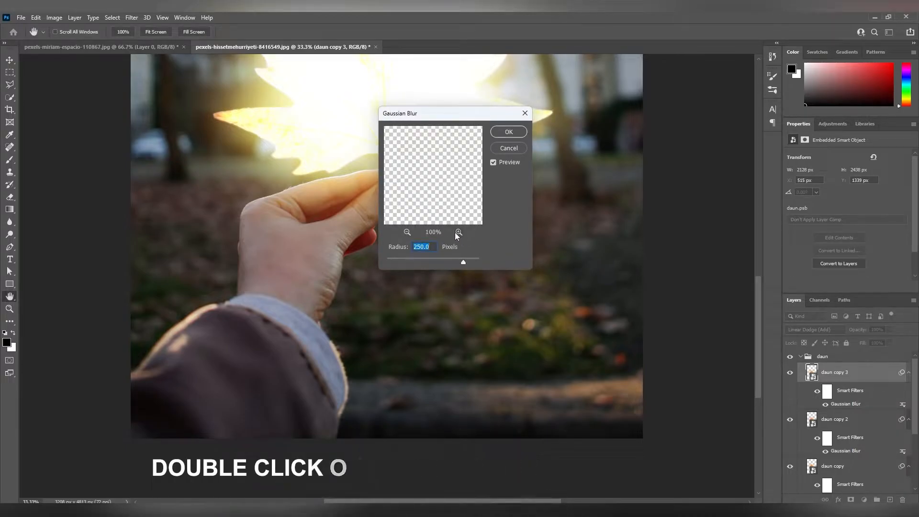
pyautogui.write('550')
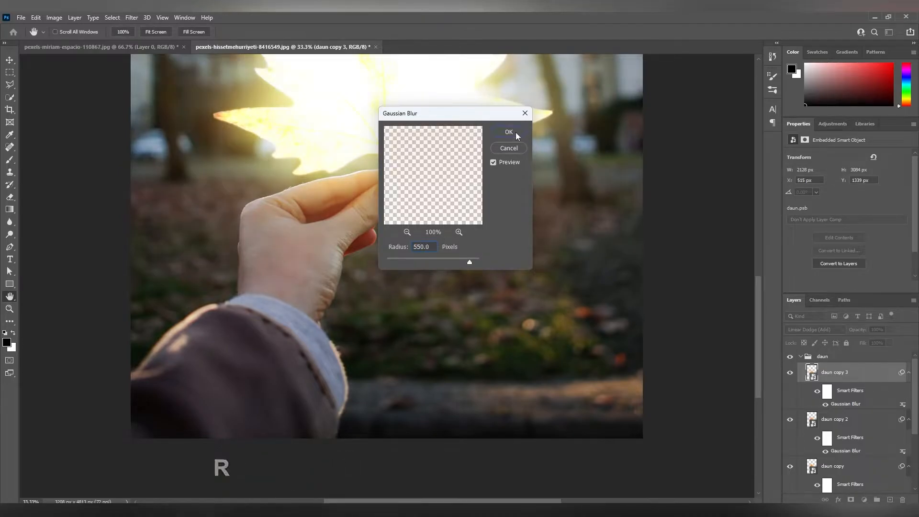
pyautogui.click(515, 132)
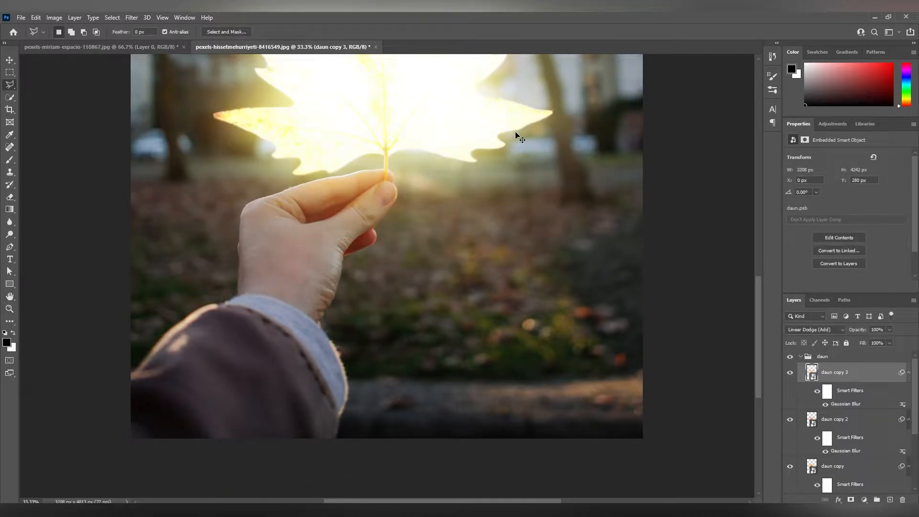
# Step: Collapse the daun group and add a Color Lookup adjustment above Background, using NightFromDay.CUBE at 90% opacity
pyautogui.hotkey('ctrl', '0')
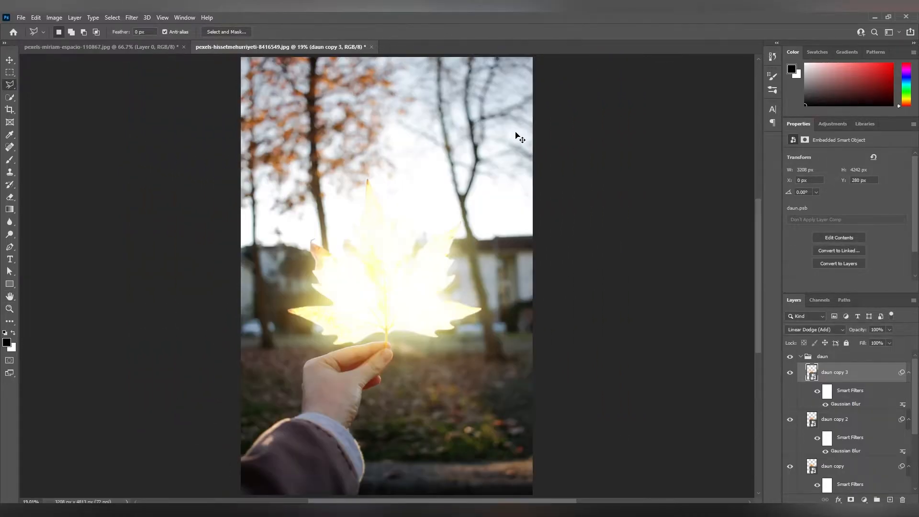
pyautogui.click(801, 357)
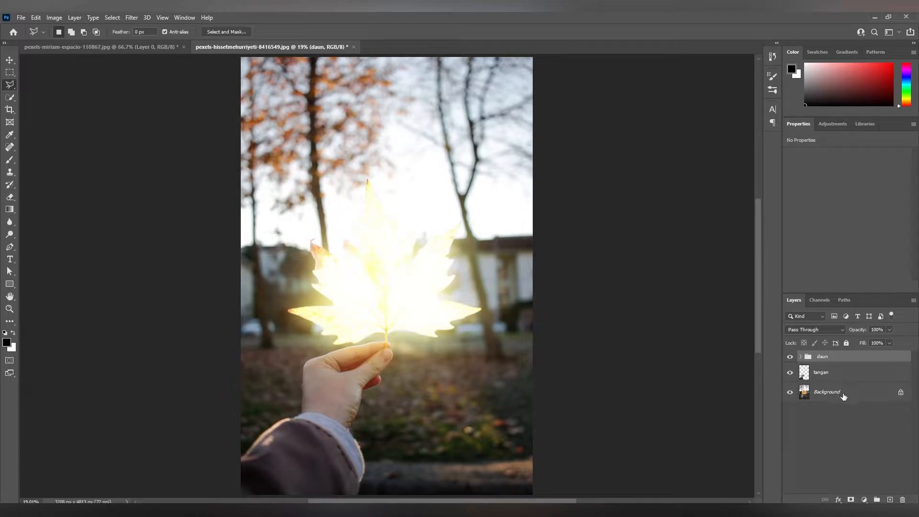
pyautogui.click(843, 397)
pyautogui.click(864, 499)
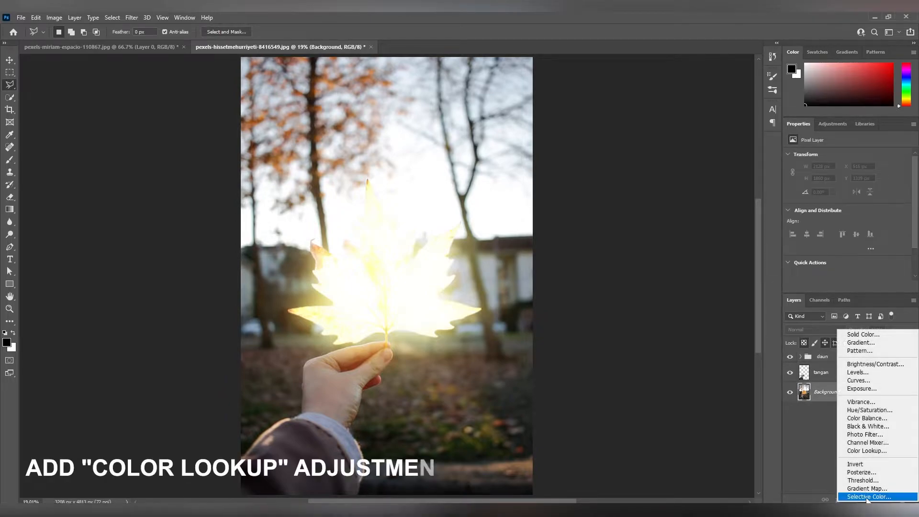
pyautogui.click(884, 450)
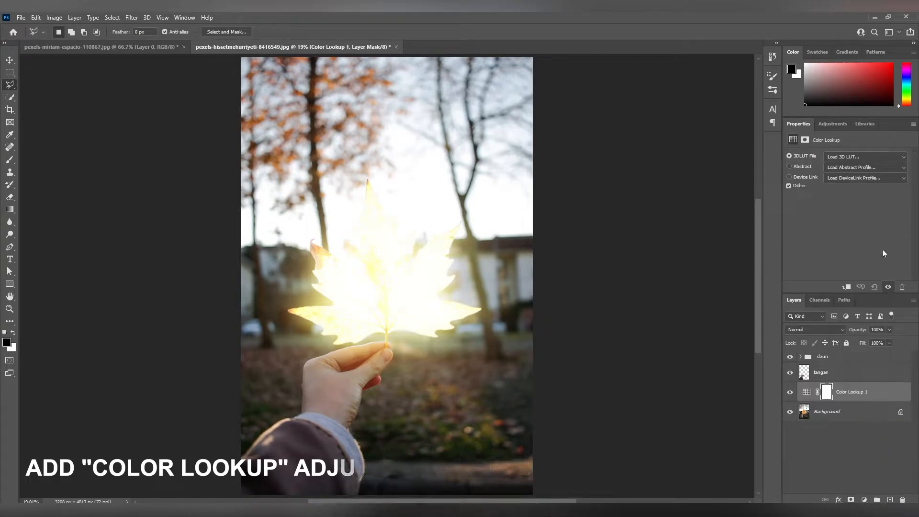
pyautogui.click(859, 156)
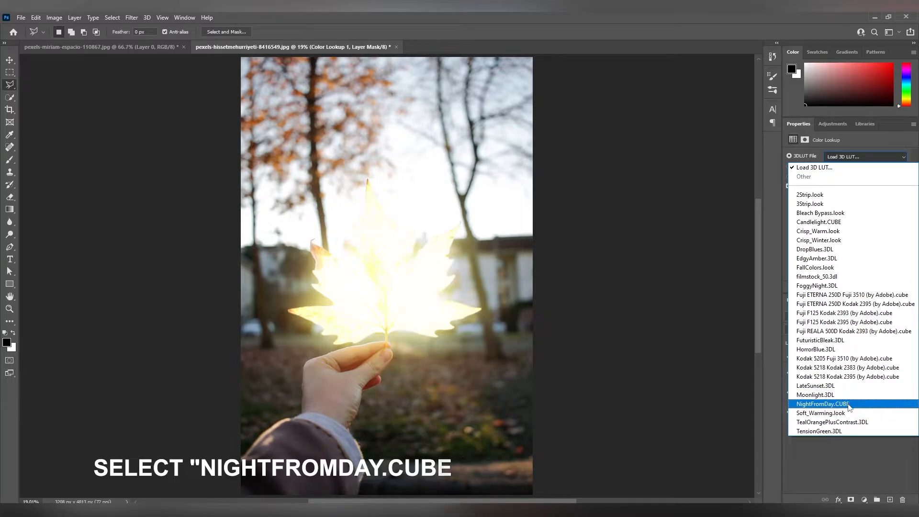
pyautogui.click(823, 404)
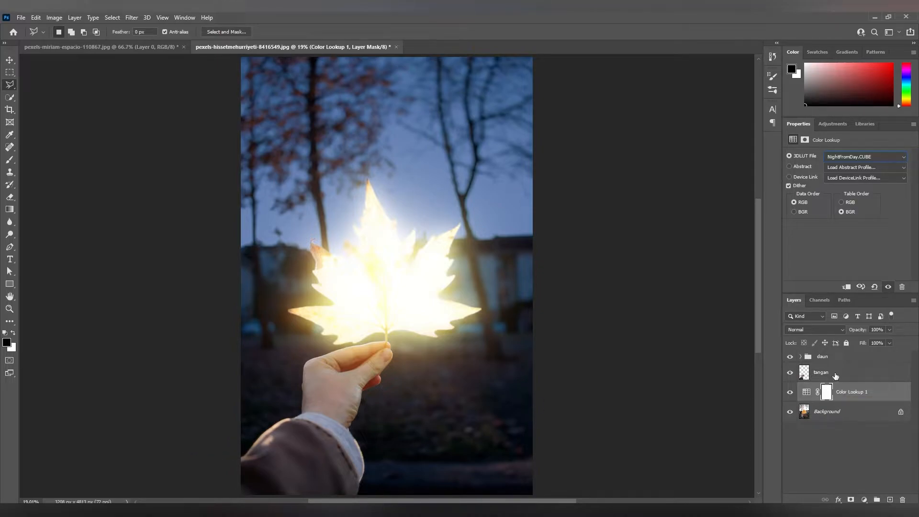
pyautogui.click(876, 328)
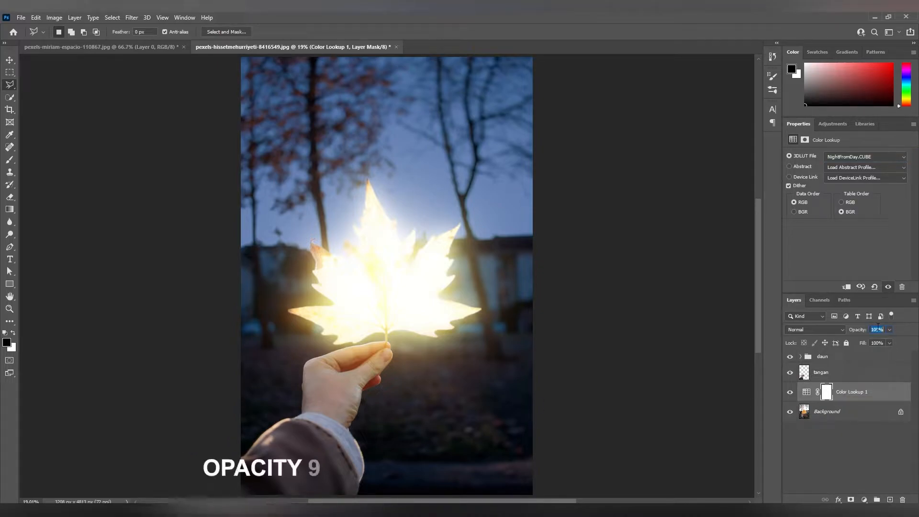
pyautogui.write('90')
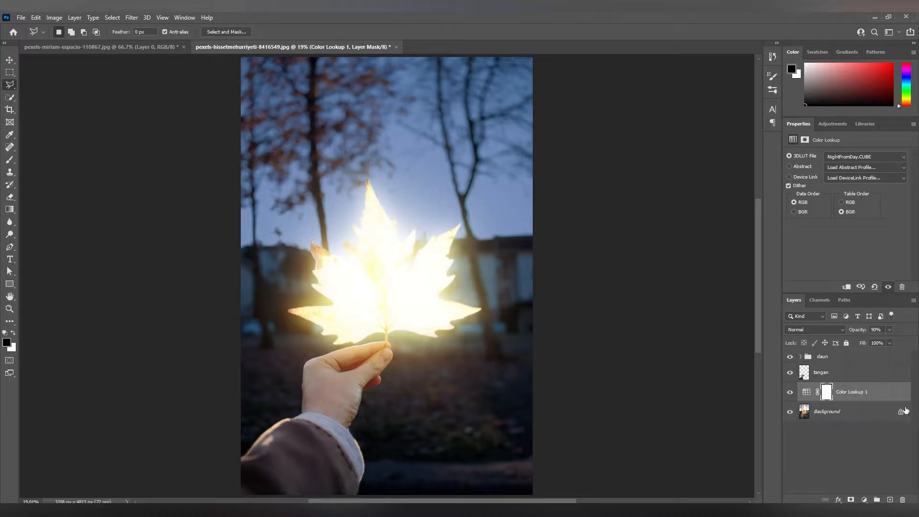
# Step: Add a Hue/Saturation adjustment above the Color Lookup layer with Hue +14, Saturation -18 and Lightness -23
pyautogui.click(863, 499)
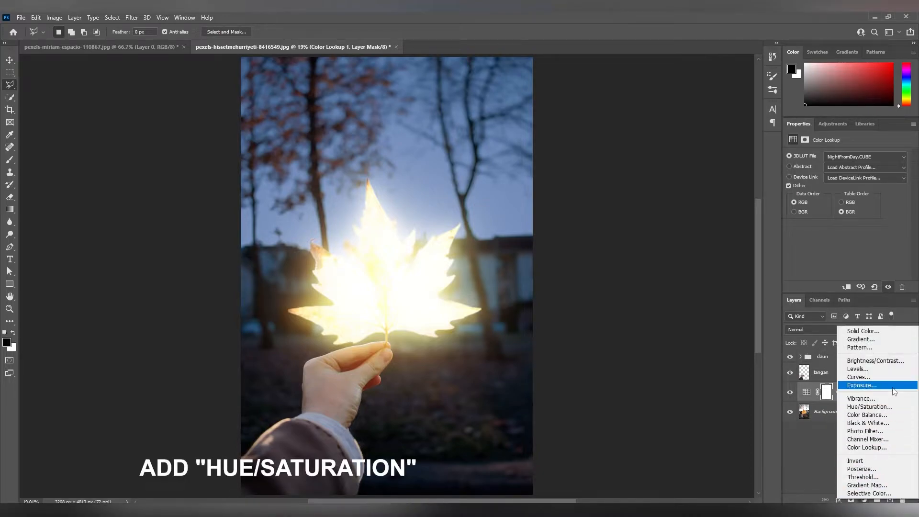
pyautogui.click(887, 406)
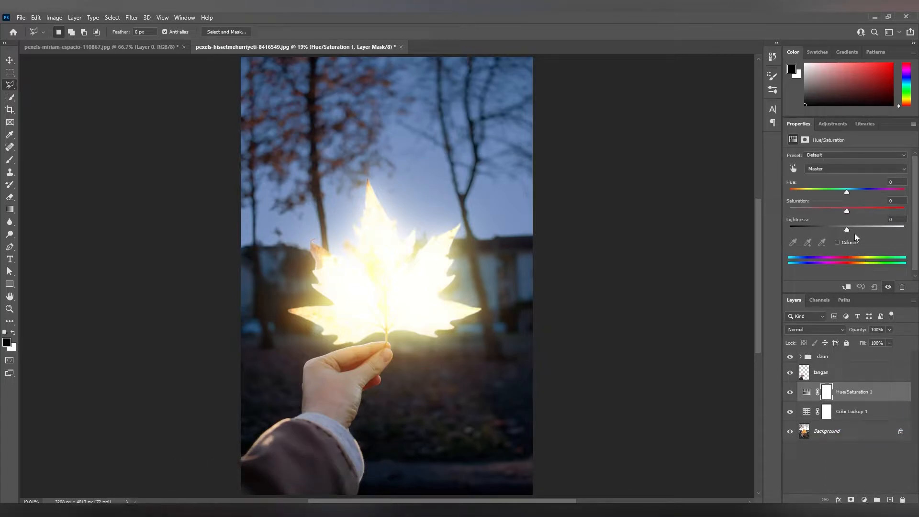
pyautogui.moveTo(847, 191)
pyautogui.mouseDown()
pyautogui.moveTo(866, 195)
pyautogui.moveTo(831, 197)
pyautogui.moveTo(839, 197)
pyautogui.mouseUp()
pyautogui.moveTo(846, 230); pyautogui.dragTo(855, 199)
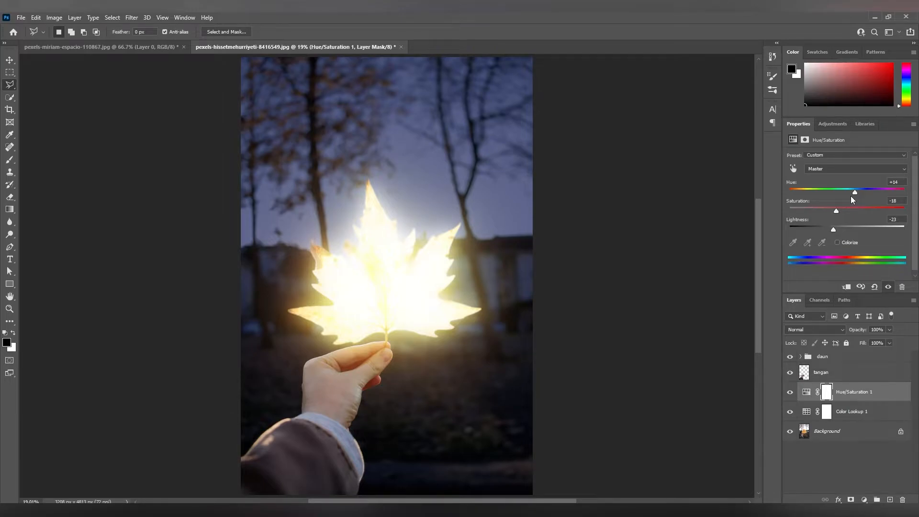
# Step: Add a Brightness/Contrast adjustment above the Hue/Saturation layer and set its Contrast to 18
pyautogui.click(864, 499)
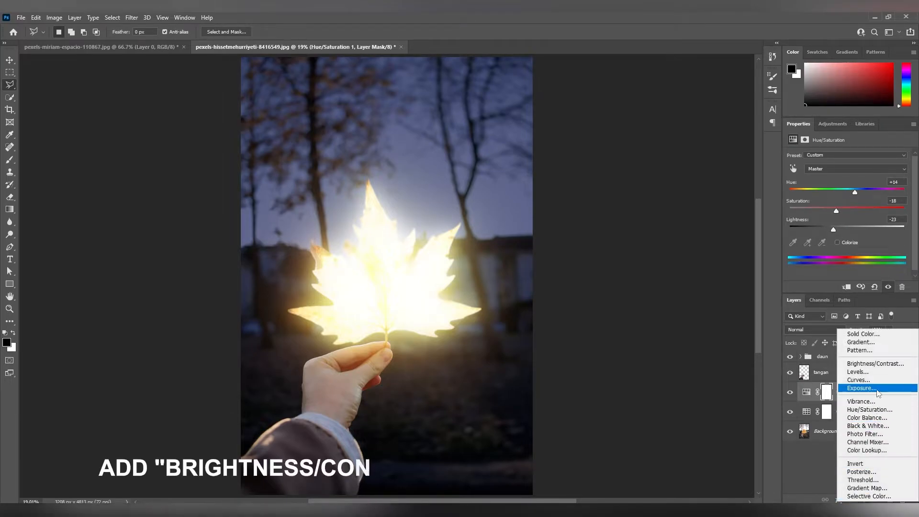
pyautogui.click(862, 364)
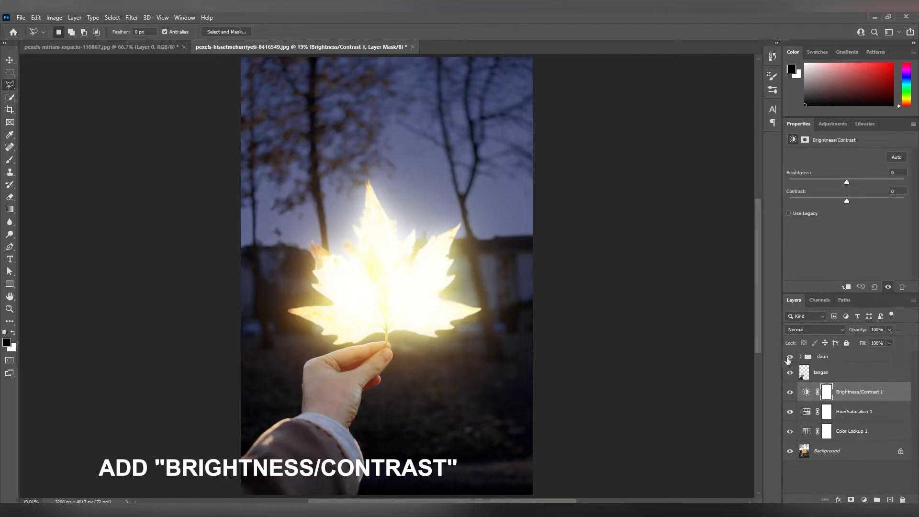
pyautogui.moveTo(855, 201)
pyautogui.mouseDown()
pyautogui.moveTo(821, 211)
pyautogui.moveTo(869, 215)
pyautogui.moveTo(857, 214)
pyautogui.mouseUp()
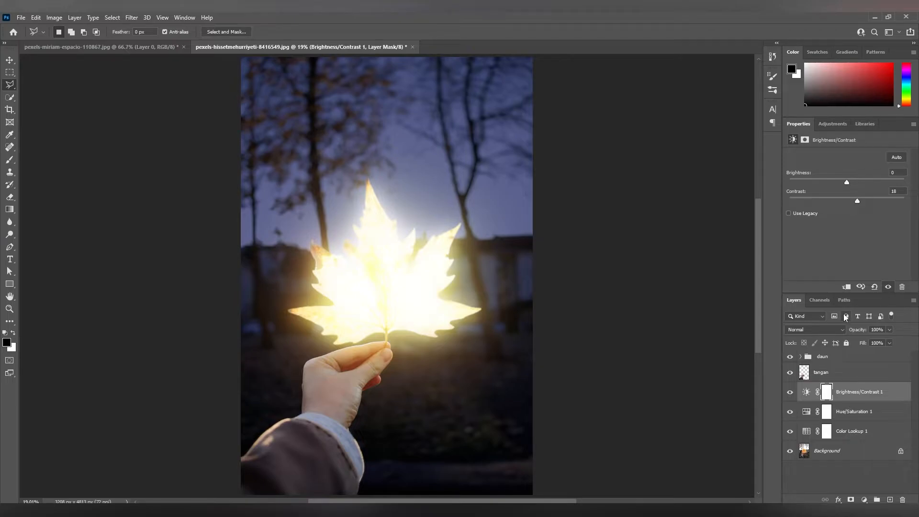
# Step: Group the Brightness/Contrast, Hue/Saturation and Color Lookup adjustment layers and name the group night
pyautogui.keyDown('shift'); pyautogui.click(860, 431); pyautogui.keyUp('shift')
pyautogui.rightClick(860, 429)
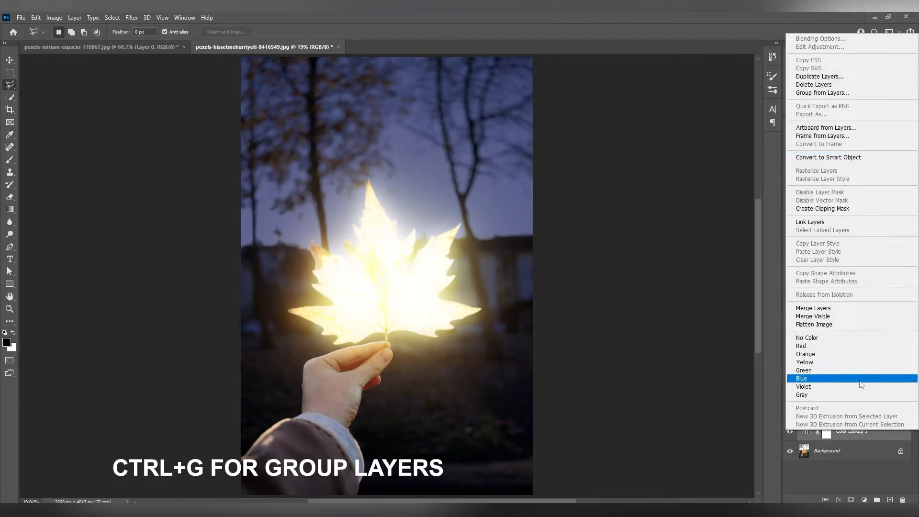
pyautogui.click(854, 465)
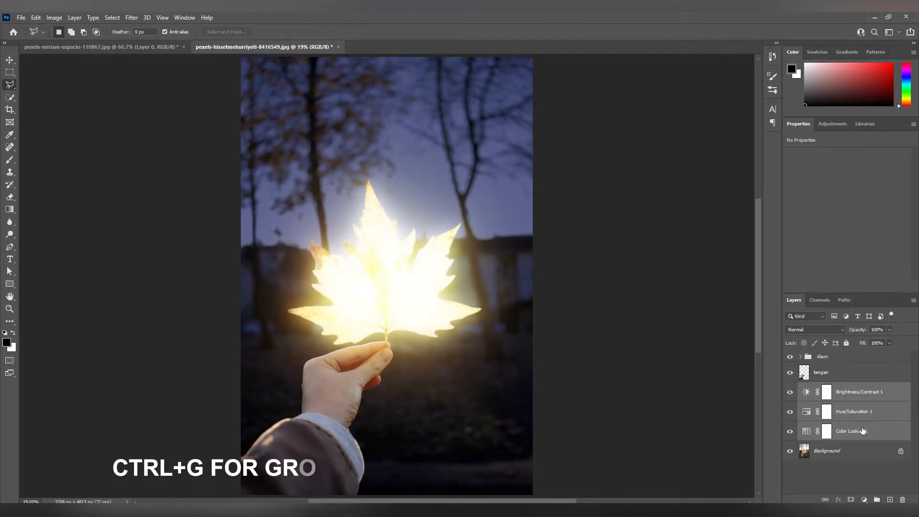
pyautogui.hotkey('ctrl', 'g')
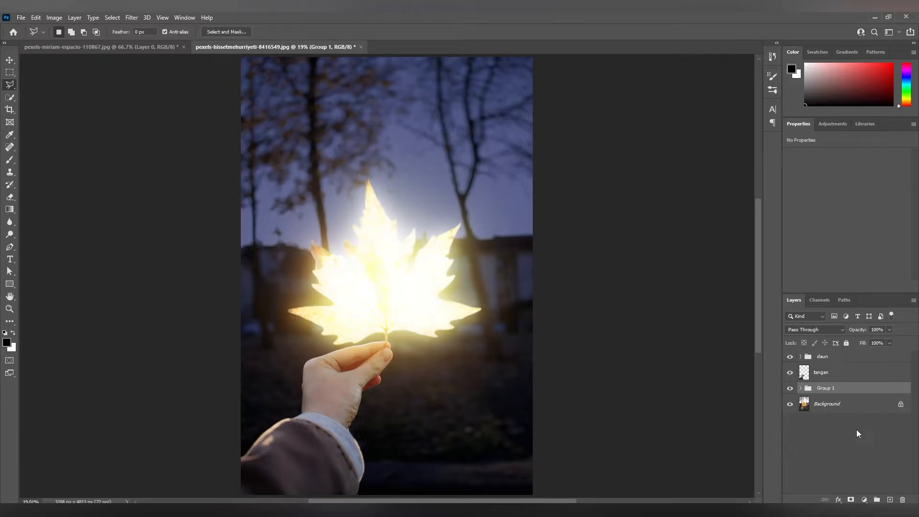
pyautogui.doubleClick(832, 388)
pyautogui.write('night')
pyautogui.press('Return')
# Step: Move the night group above the tangan layer and add a layer mask to the group
pyautogui.moveTo(830, 391); pyautogui.dragTo(833, 369)
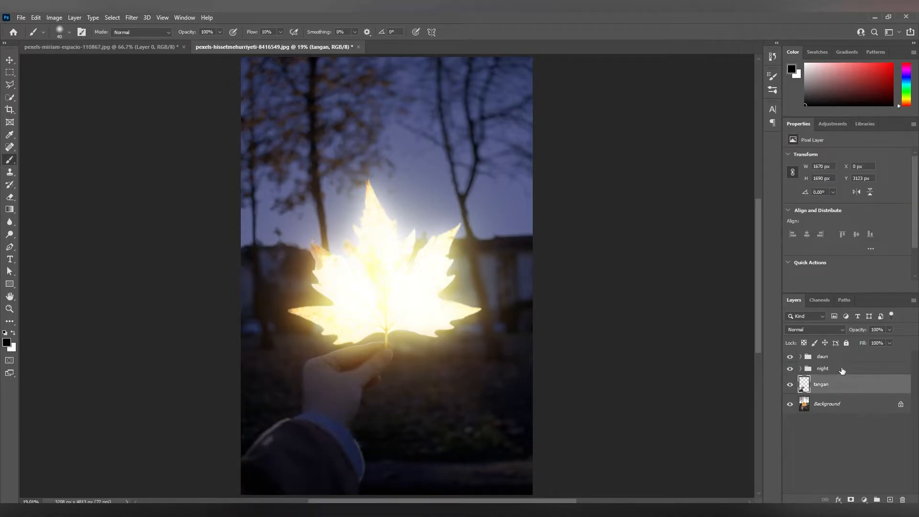
pyautogui.click(841, 369)
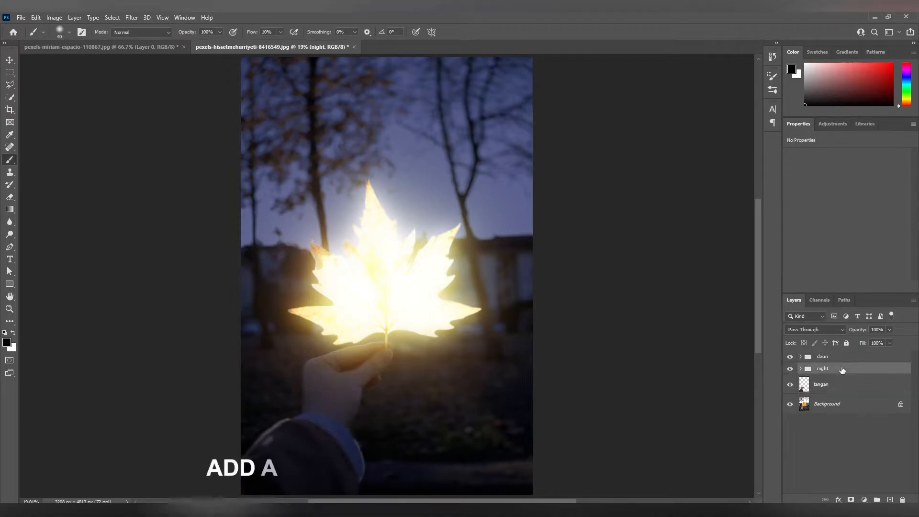
pyautogui.click(850, 500)
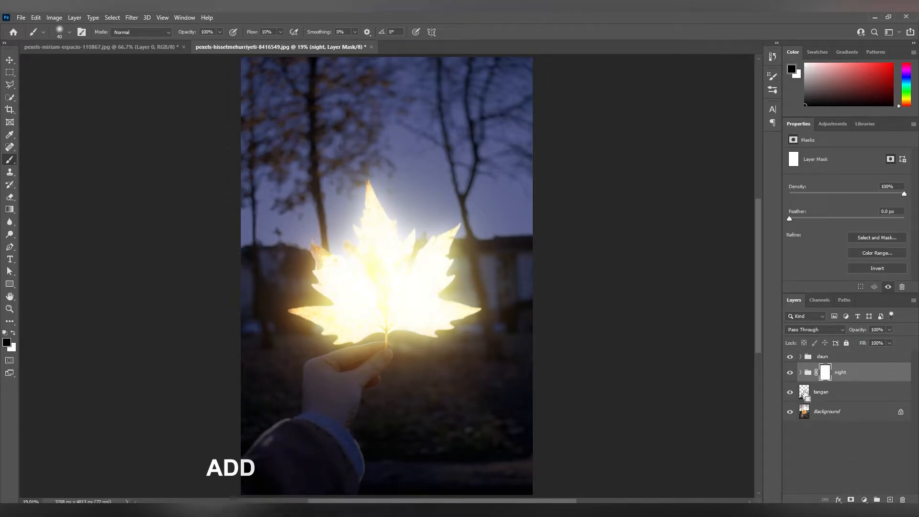
pyautogui.keyDown('ctrl'); pyautogui.click(804, 393); pyautogui.keyUp('ctrl')
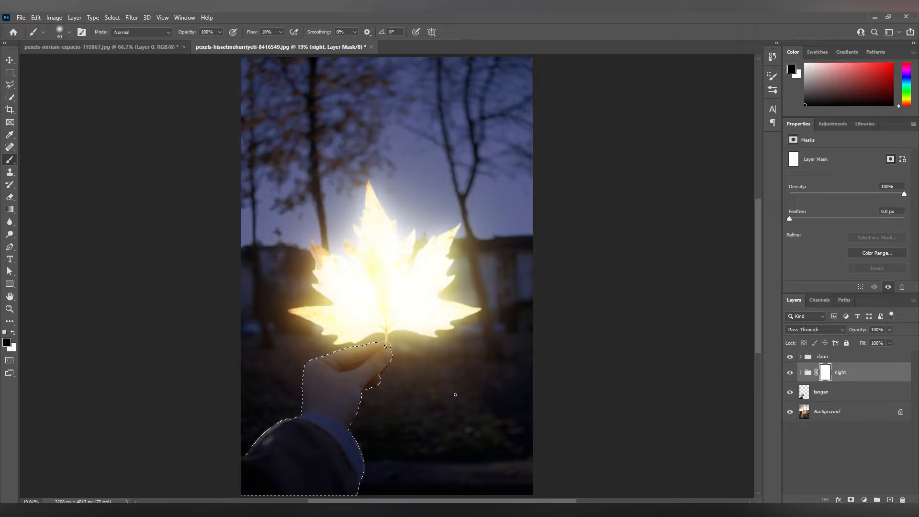
pyautogui.hotkey('ctrl', 'd')
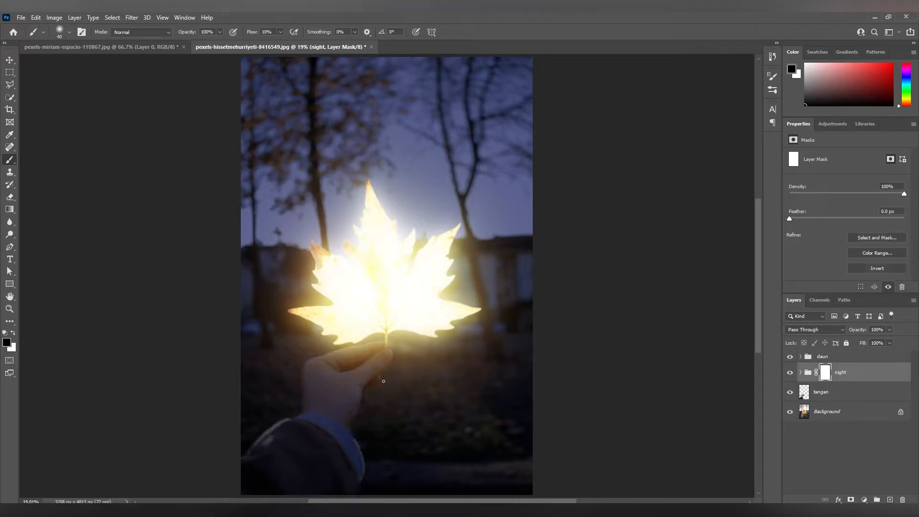
# Step: Examine the fingertips around the leaf stem up close and check the brush tip settings
pyautogui.hotkey('ctrl', '+')
pyautogui.hotkey('ctrl', '+')
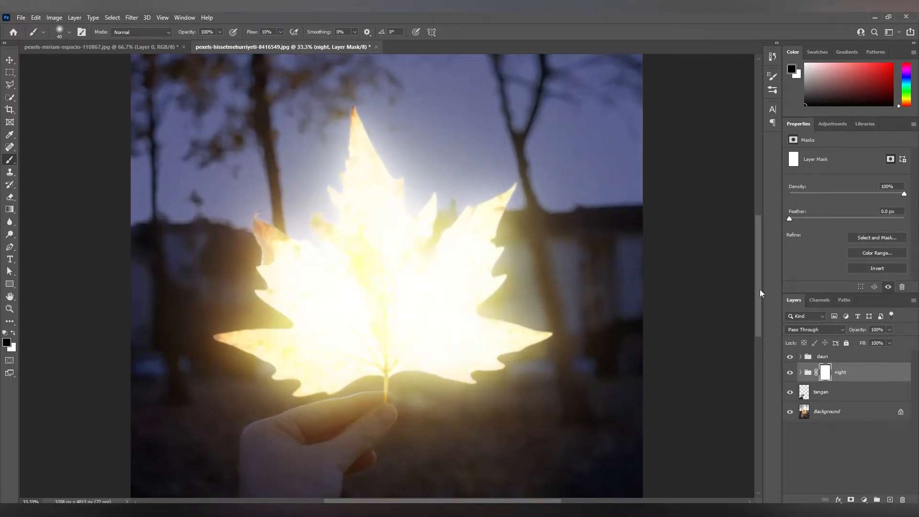
pyautogui.moveTo(759, 289); pyautogui.dragTo(754, 345)
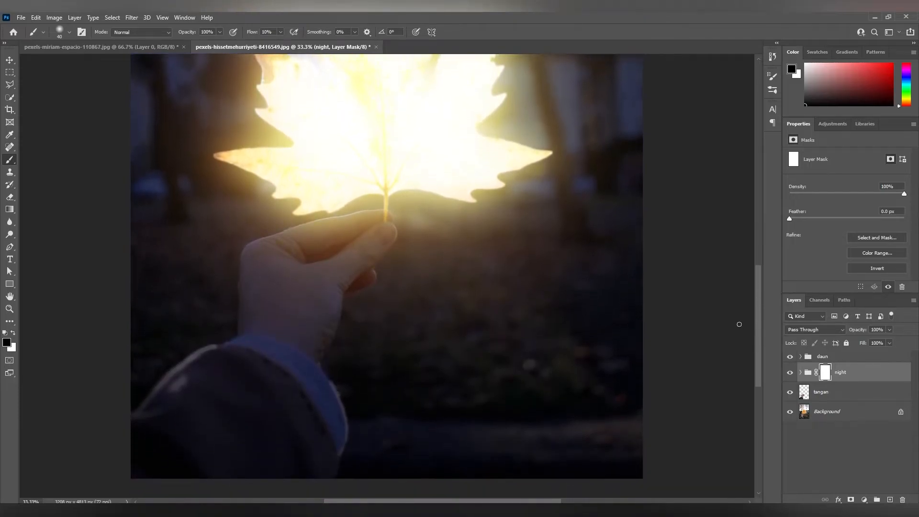
pyautogui.click(773, 77)
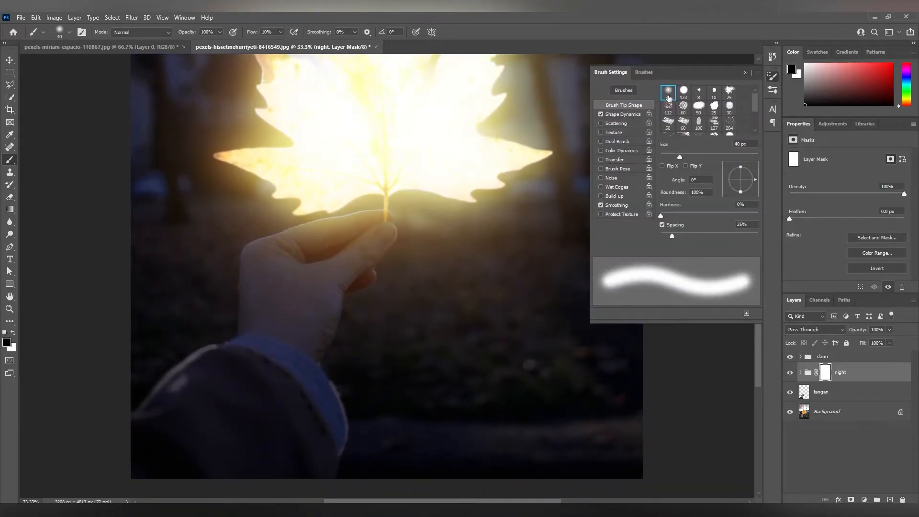
pyautogui.click(744, 72)
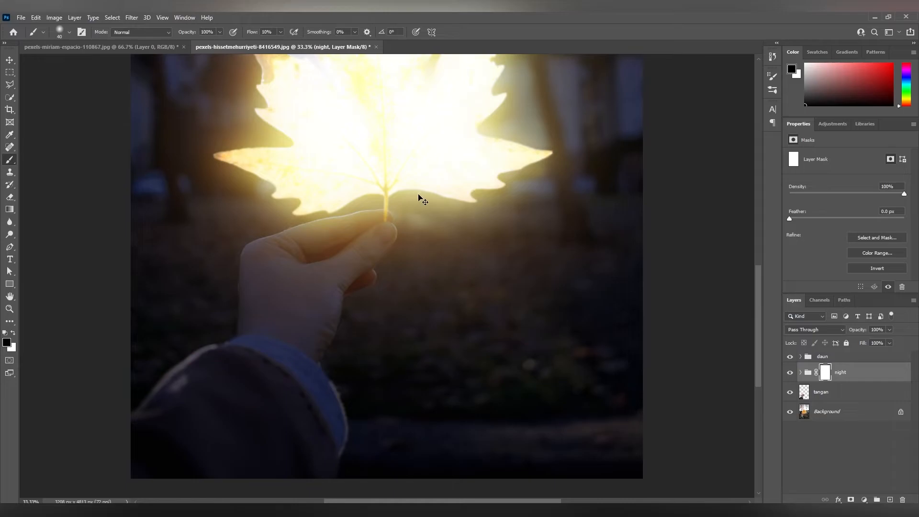
pyautogui.keyDown('alt'); pyautogui.scroll(6, 354, 256); pyautogui.keyUp('alt')
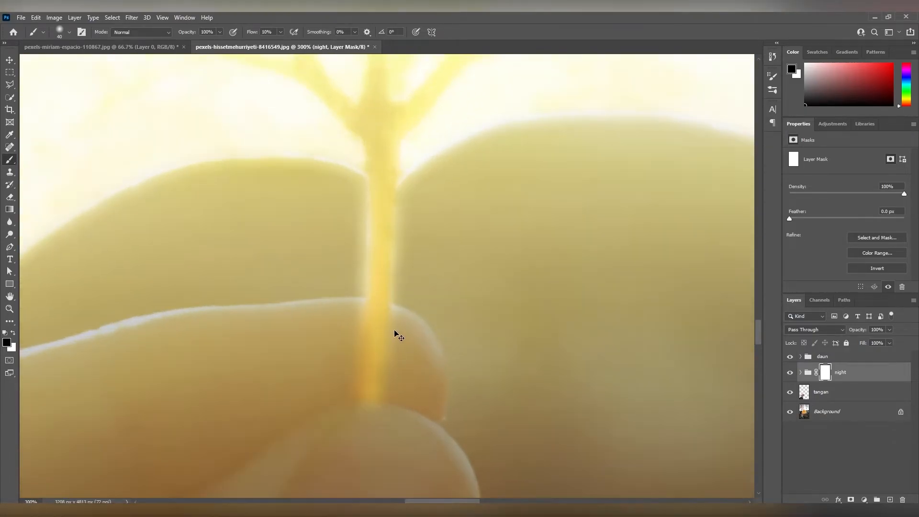
pyautogui.keyDown('alt'); pyautogui.scroll(1, 395, 333); pyautogui.keyUp('alt')
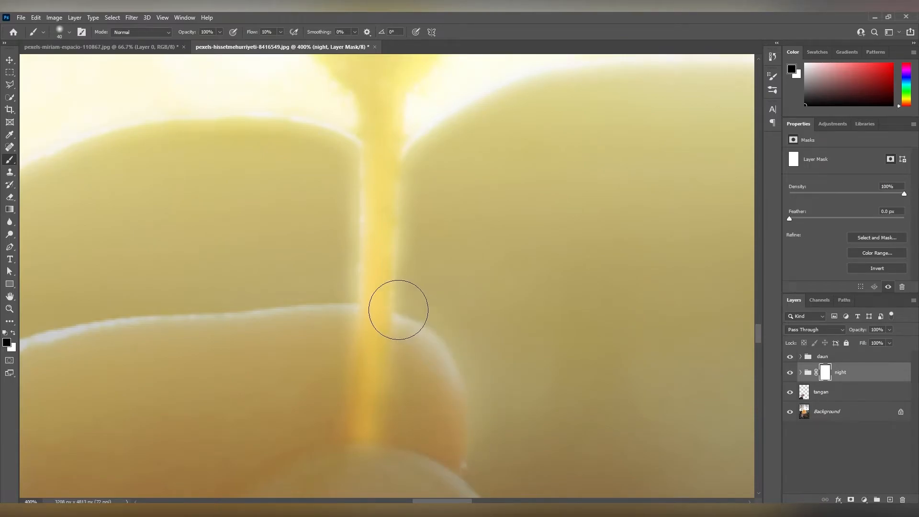
pyautogui.keyDown('alt'); pyautogui.scroll(-2, 164, 334); pyautogui.keyUp('alt')
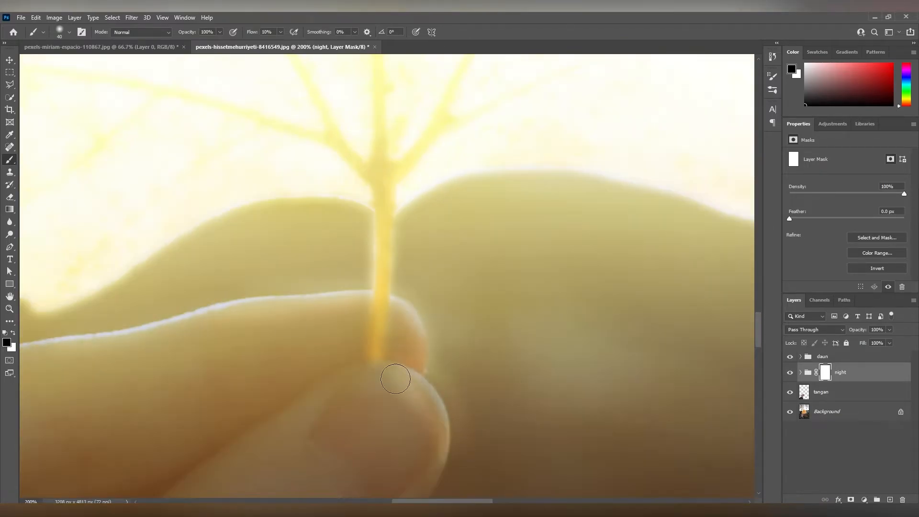
pyautogui.scroll(-3, 431, 335)
pyautogui.keyDown('alt'); pyautogui.scroll(-3, 192, 221); pyautogui.keyUp('alt')
pyautogui.keyDown('alt'); pyautogui.scroll(-2, 220, 228); pyautogui.keyUp('alt')
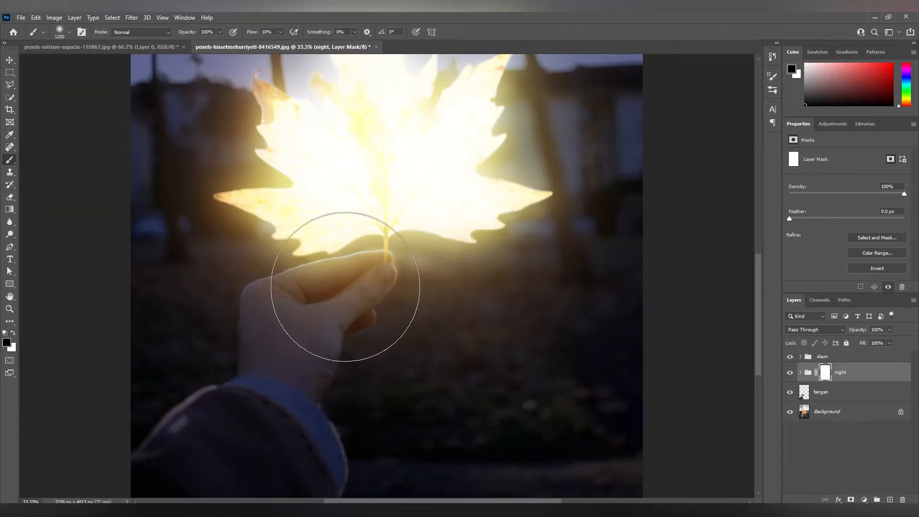
# Step: Paint black on the night group's mask with a large soft brush at 10% flow over the hand below the leaf
pyautogui.moveTo(345, 287); pyautogui.dragTo(361, 363)
pyautogui.press(']')
pyautogui.press(']')
pyautogui.press(']')
pyautogui.press(']')
pyautogui.press(']')
pyautogui.press(']')
pyautogui.press(']')
pyautogui.press(']')
pyautogui.click(346, 302)
pyautogui.hotkey('ctrl', '-')
pyautogui.hotkey('ctrl', '-')
pyautogui.scroll(2, 751, 333)
pyautogui.press('[')
pyautogui.press('[')
pyautogui.press('[')
pyautogui.press('[')
pyautogui.press('[')
pyautogui.press('[')
pyautogui.press('[')
pyautogui.press('[')
pyautogui.press('[')
pyautogui.press('[')
pyautogui.press('[')
# Step: Convert the campfire image's Layer 0 to a smart object and bring it into the leaf image above the daun group
pyautogui.press('v')
pyautogui.click(822, 356)
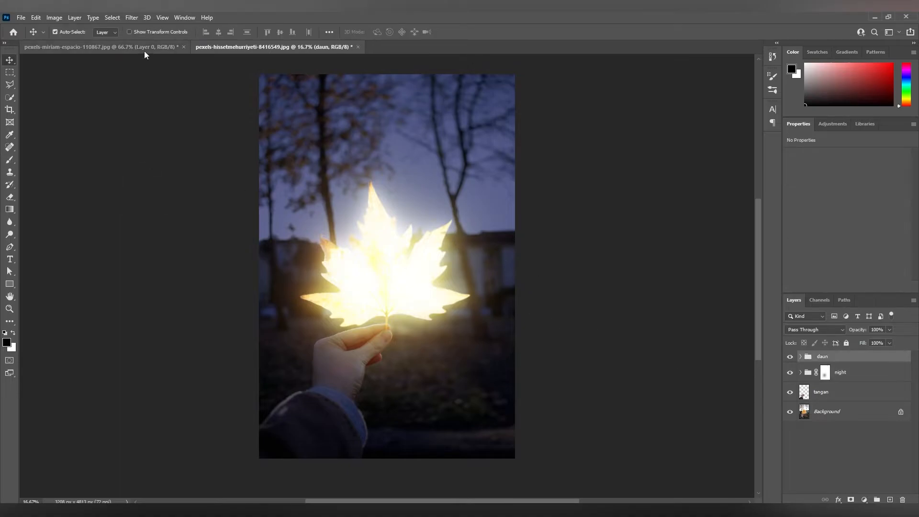
pyautogui.click(144, 49)
pyautogui.moveTo(327, 378); pyautogui.dragTo(326, 358)
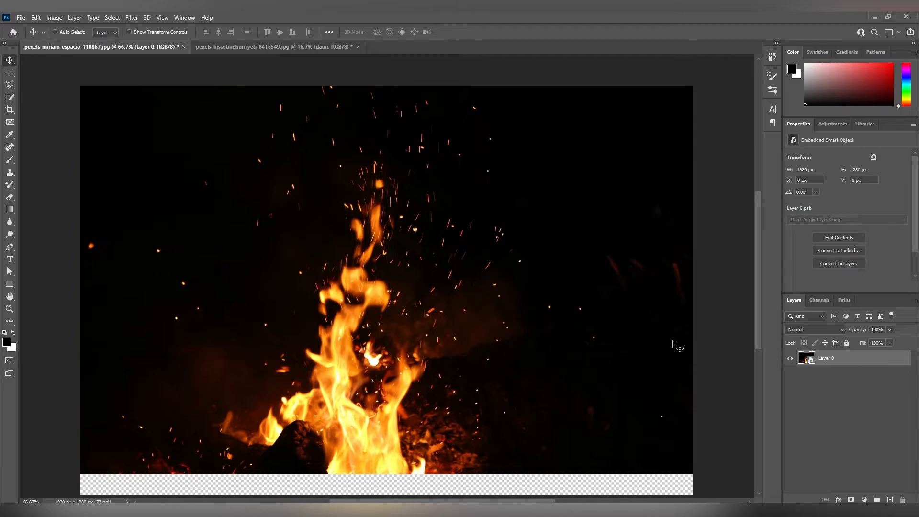
pyautogui.hotkey('ctrl', 'z')
pyautogui.rightClick(841, 358)
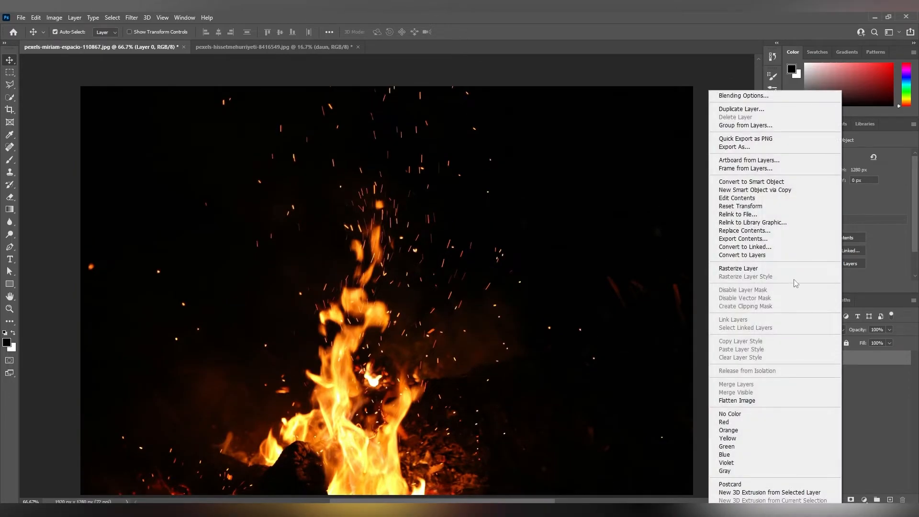
pyautogui.click(764, 182)
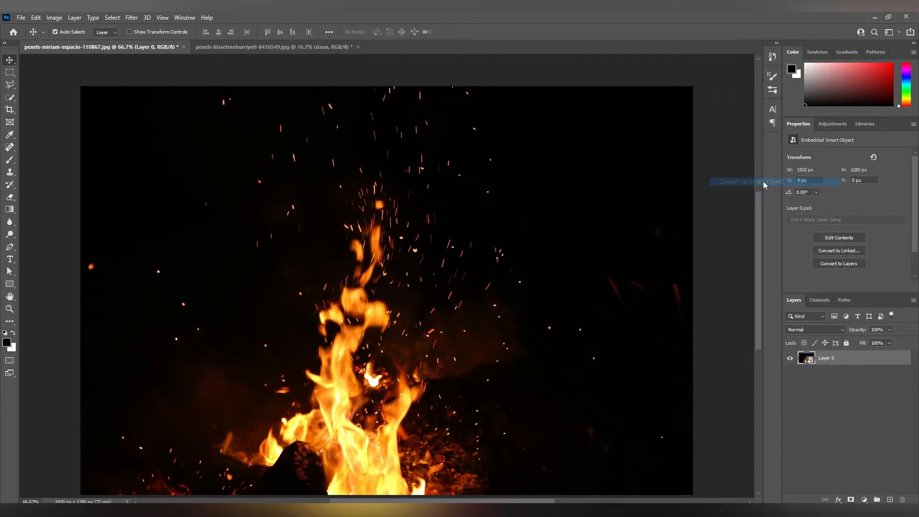
pyautogui.moveTo(357, 348); pyautogui.dragTo(397, 239)
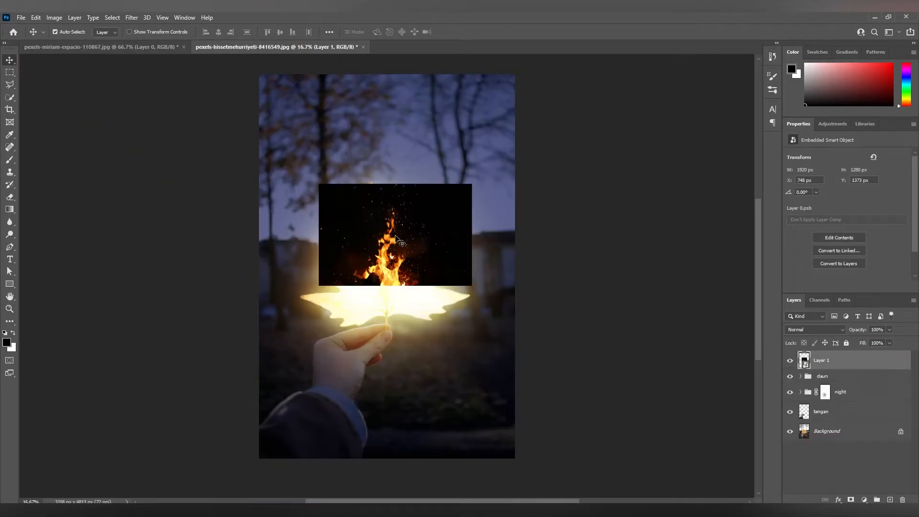
# Step: Scale the fire layer to about 201.61% over the leaf and set its blending mode to Linear Dodge (Add)
pyautogui.hotkey('ctrl', 't')
pyautogui.moveTo(396, 184); pyautogui.dragTo(397, 101)
pyautogui.moveTo(395, 285); pyautogui.dragTo(393, 309)
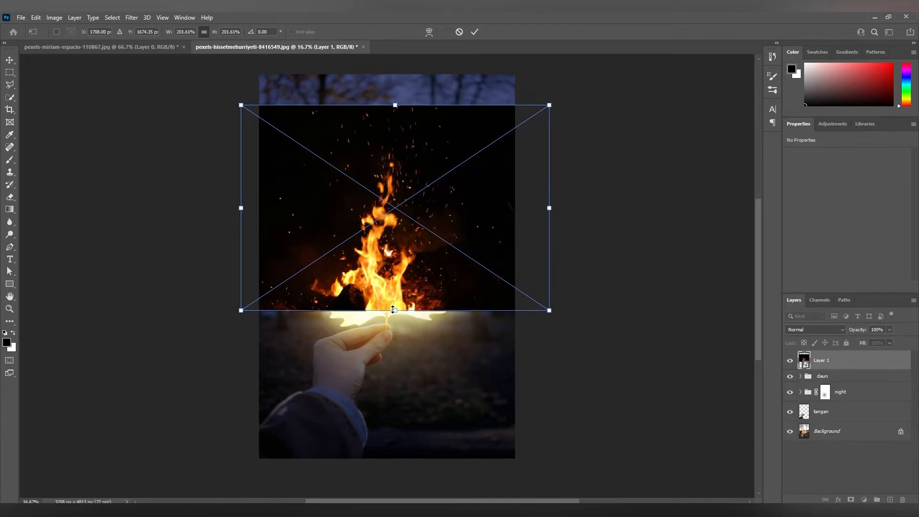
pyautogui.click(828, 330)
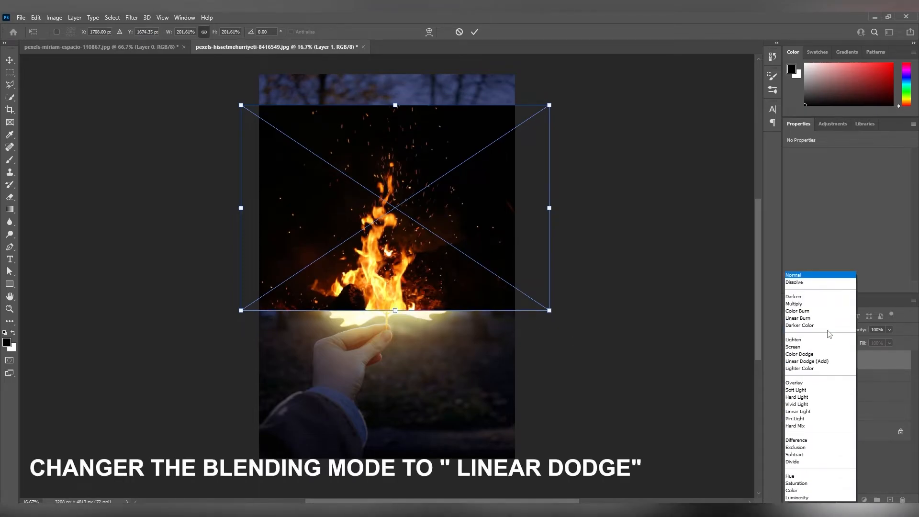
pyautogui.click(827, 362)
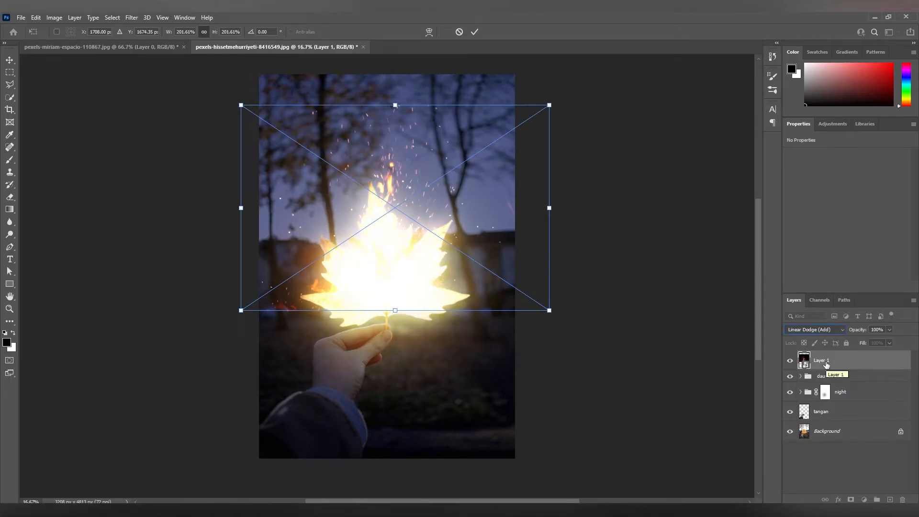
# Step: Warp the fire layer so the flames rise from the leaf and spread out along its left edge
pyautogui.rightClick(360, 254)
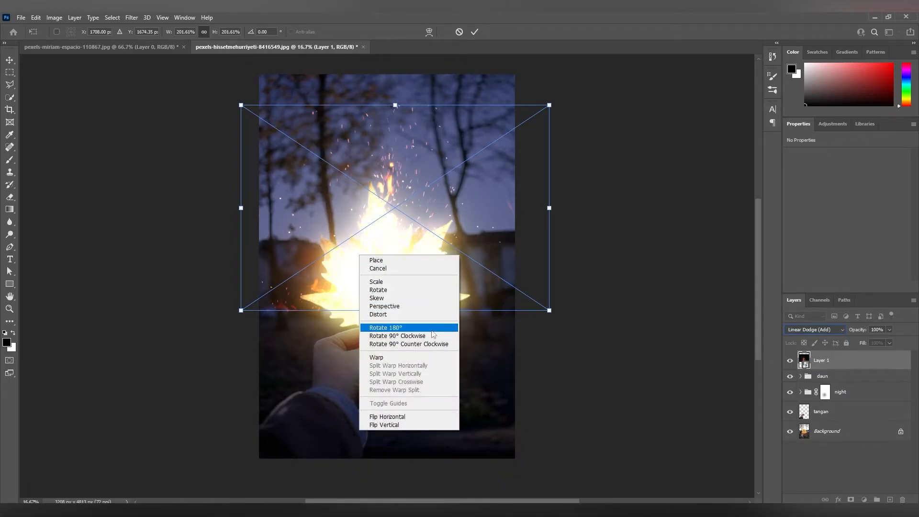
pyautogui.click(423, 357)
pyautogui.moveTo(394, 303); pyautogui.dragTo(395, 312)
pyautogui.moveTo(392, 191)
pyautogui.mouseDown()
pyautogui.moveTo(368, 140)
pyautogui.moveTo(400, 192)
pyautogui.mouseUp()
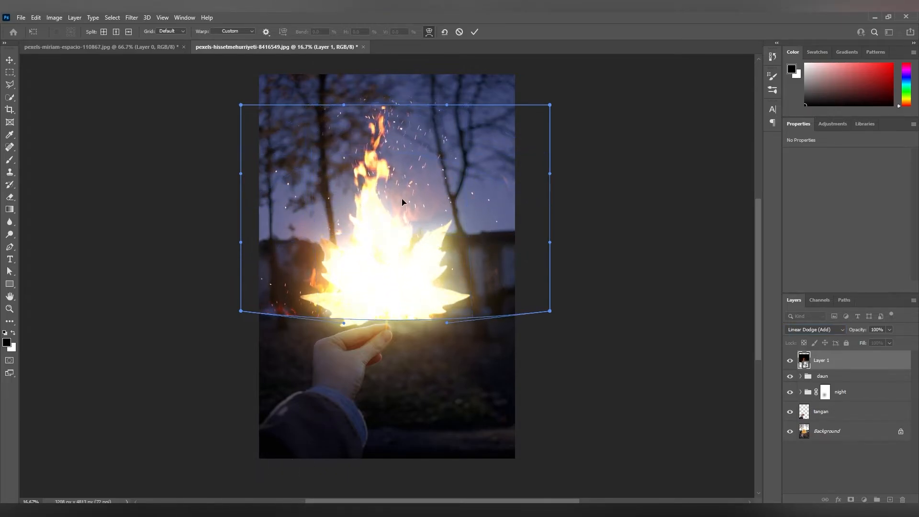
pyautogui.moveTo(389, 235); pyautogui.dragTo(393, 238)
pyautogui.moveTo(324, 266); pyautogui.dragTo(313, 261)
pyautogui.moveTo(423, 267); pyautogui.dragTo(500, 259)
pyautogui.moveTo(310, 279); pyautogui.dragTo(335, 243)
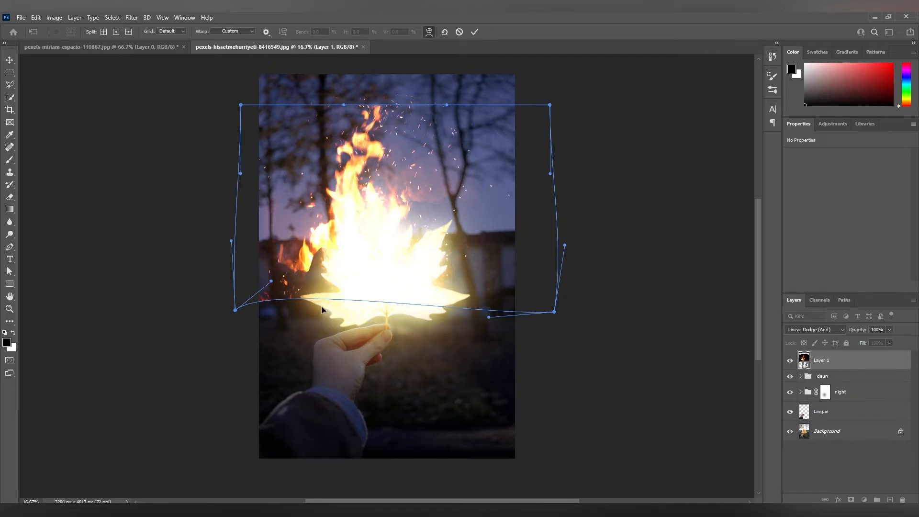
pyautogui.click(856, 390)
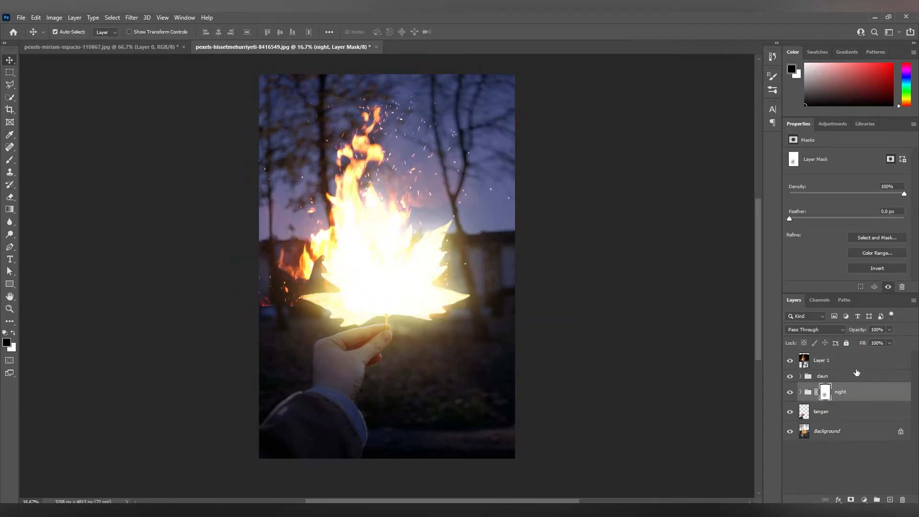
# Step: Add a layer mask to Layer 1 and paint away the fire's lower-left edge with a soft 900 px brush
pyautogui.click(856, 367)
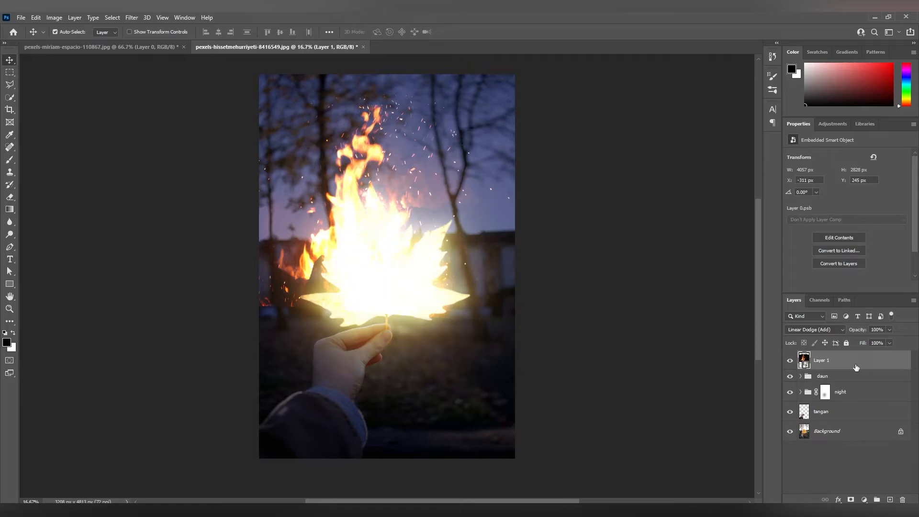
pyautogui.click(850, 499)
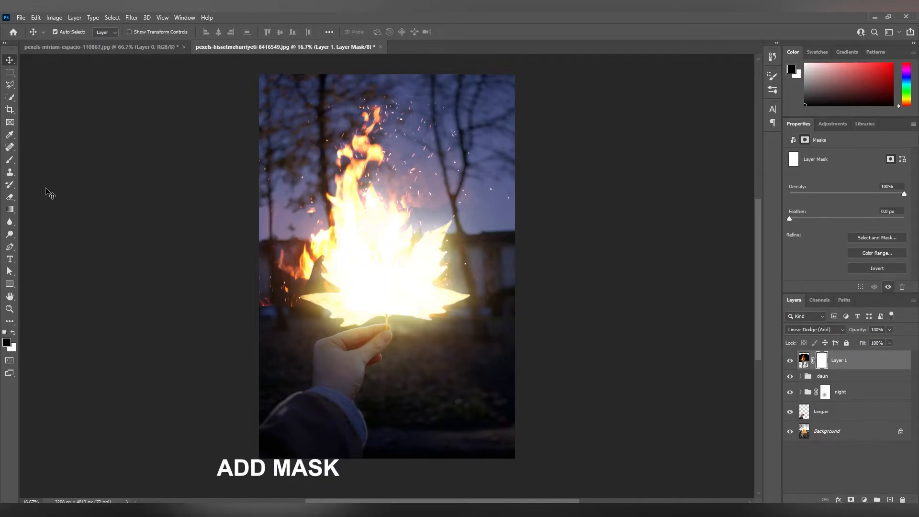
pyautogui.click(9, 159)
pyautogui.moveTo(301, 322)
pyautogui.mouseDown()
pyautogui.moveTo(328, 312)
pyautogui.moveTo(297, 317)
pyautogui.moveTo(320, 312)
pyautogui.mouseUp()
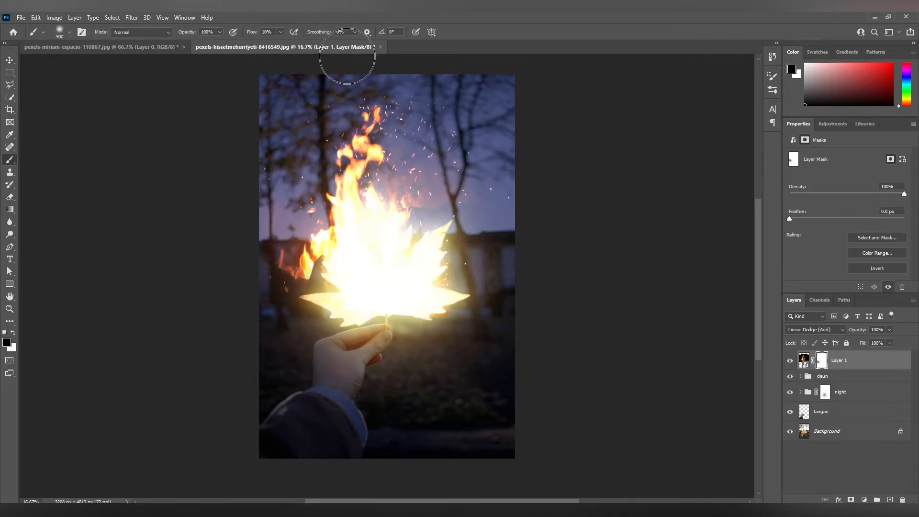
# Step: Set the brush flow to 60% and mask out the fire over the centre of the leaf
pyautogui.click(280, 32)
pyautogui.click(271, 33)
pyautogui.write('60')
pyautogui.moveTo(374, 311)
pyautogui.mouseDown()
pyautogui.moveTo(391, 270)
pyautogui.moveTo(381, 253)
pyautogui.moveTo(378, 276)
pyautogui.moveTo(371, 276)
pyautogui.moveTo(380, 301)
pyautogui.moveTo(372, 269)
pyautogui.moveTo(386, 294)
pyautogui.moveTo(392, 287)
pyautogui.moveTo(402, 300)
pyautogui.moveTo(403, 281)
pyautogui.moveTo(380, 284)
pyautogui.moveTo(363, 263)
pyautogui.mouseUp()
pyautogui.moveTo(372, 263); pyautogui.dragTo(372, 258)
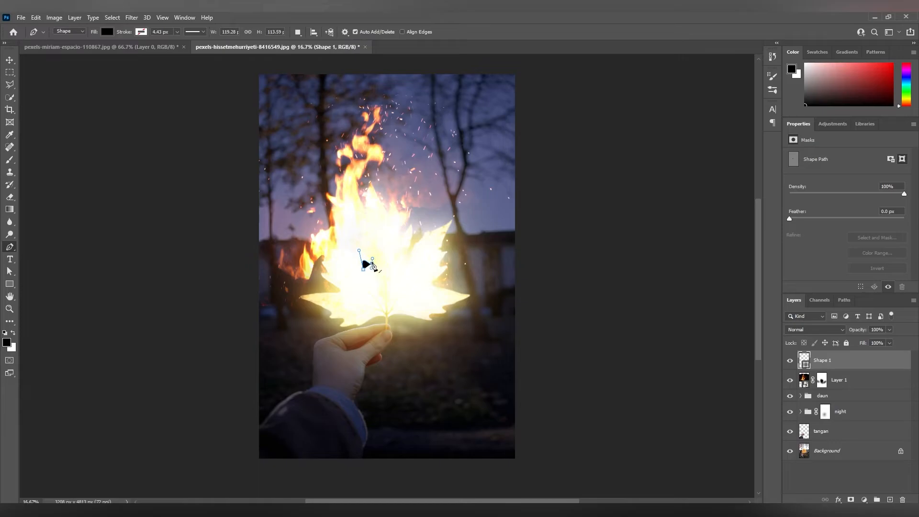
pyautogui.press('Delete')
pyautogui.press('Delete')
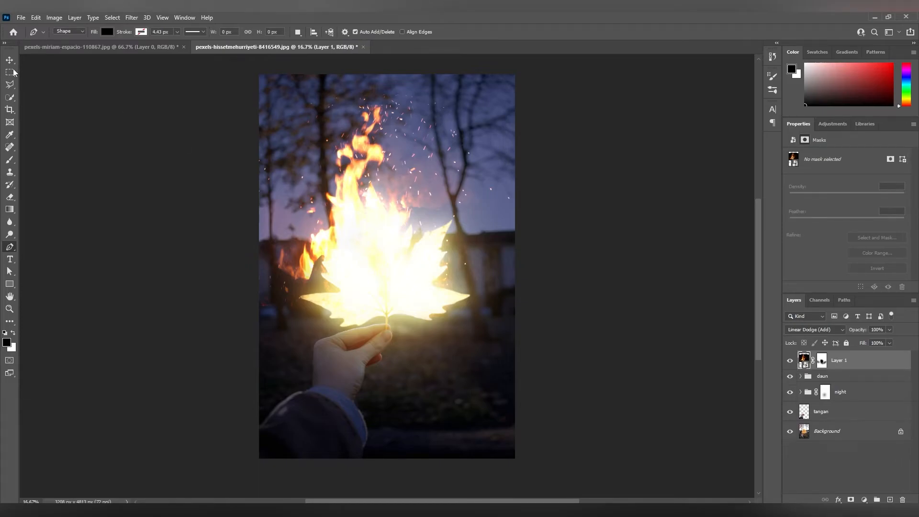
# Step: Paint out more of the fire over the leaf's centre on Layer 1's mask, reducing the brush size to 200 px
pyautogui.click(10, 159)
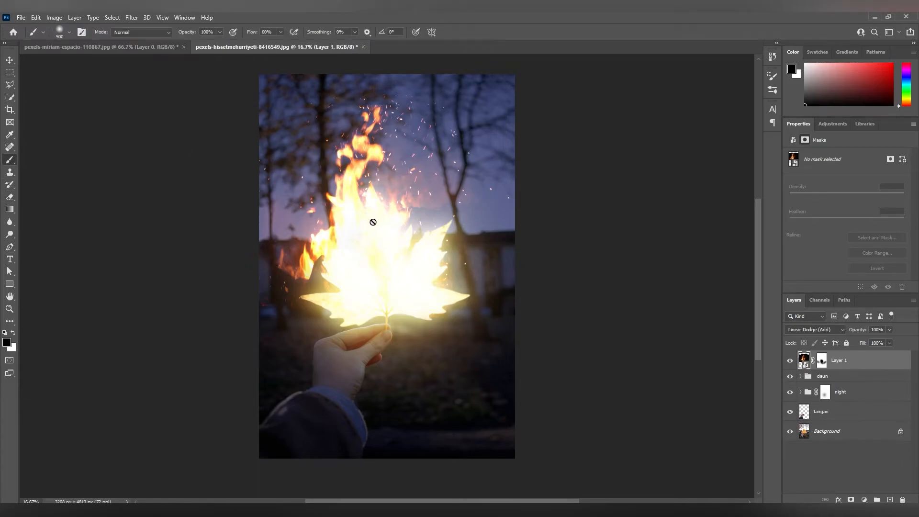
pyautogui.click(820, 362)
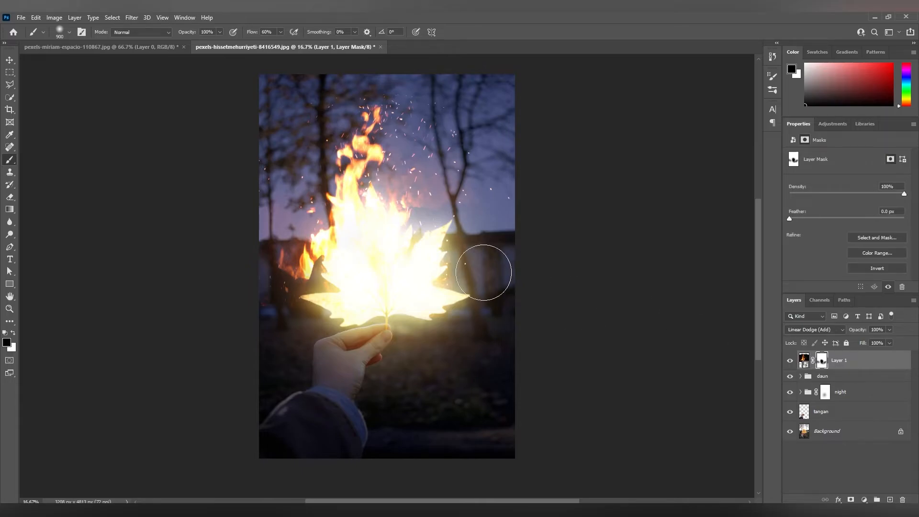
pyautogui.moveTo(381, 266)
pyautogui.mouseDown()
pyautogui.moveTo(392, 260)
pyautogui.moveTo(393, 298)
pyautogui.mouseUp()
pyautogui.press('[')
pyautogui.press('[')
pyautogui.press('[')
pyautogui.press('[')
pyautogui.press('[')
pyautogui.press('[')
pyautogui.press('[')
pyautogui.press('[')
# Step: Add a Hue/Saturation adjustment above the night group, masked to the hand using the tangan layer's outline as the selection
pyautogui.click(858, 393)
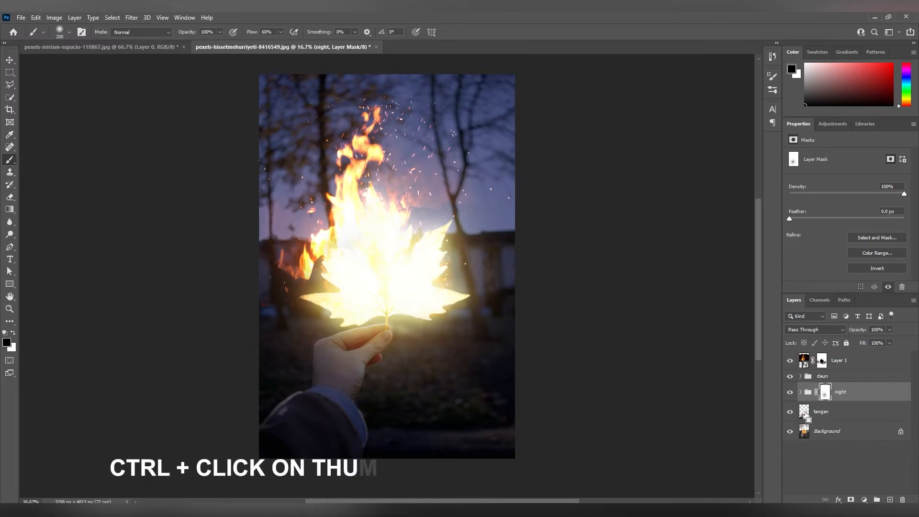
pyautogui.keyDown('ctrl'); pyautogui.click(804, 413); pyautogui.keyUp('ctrl')
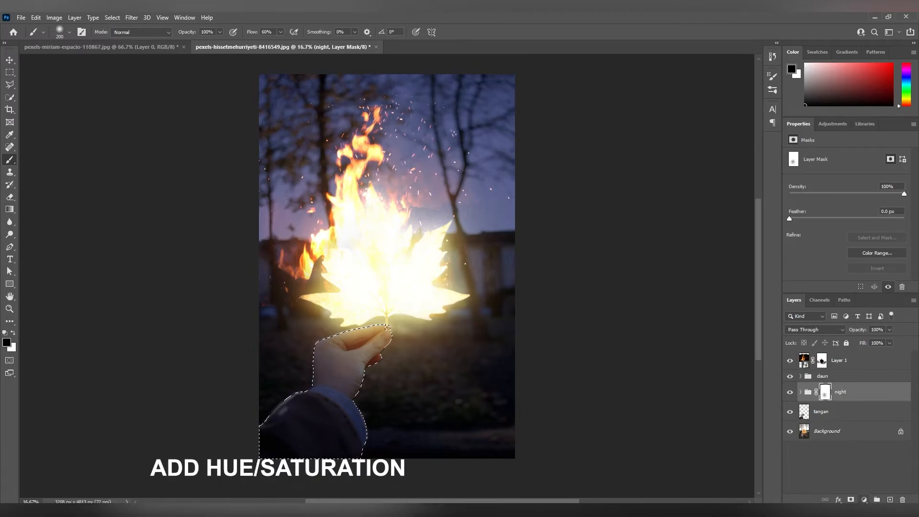
pyautogui.click(863, 499)
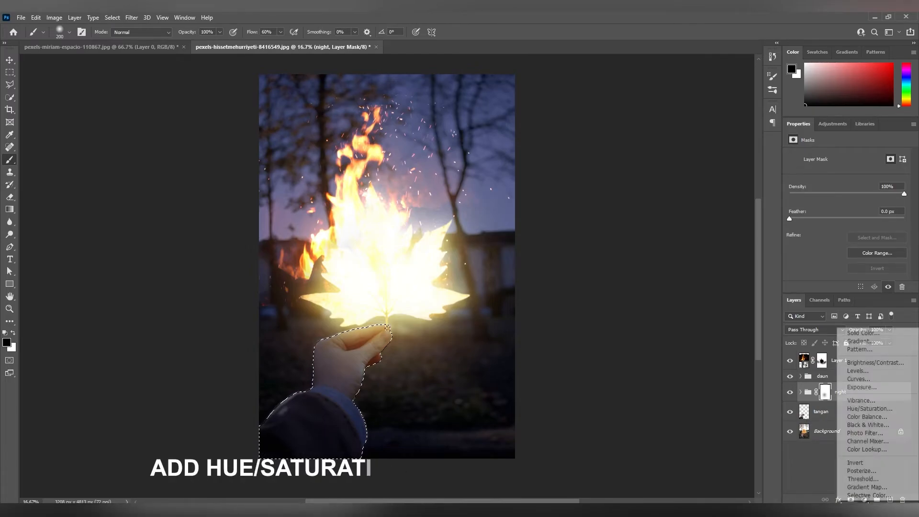
pyautogui.click(889, 409)
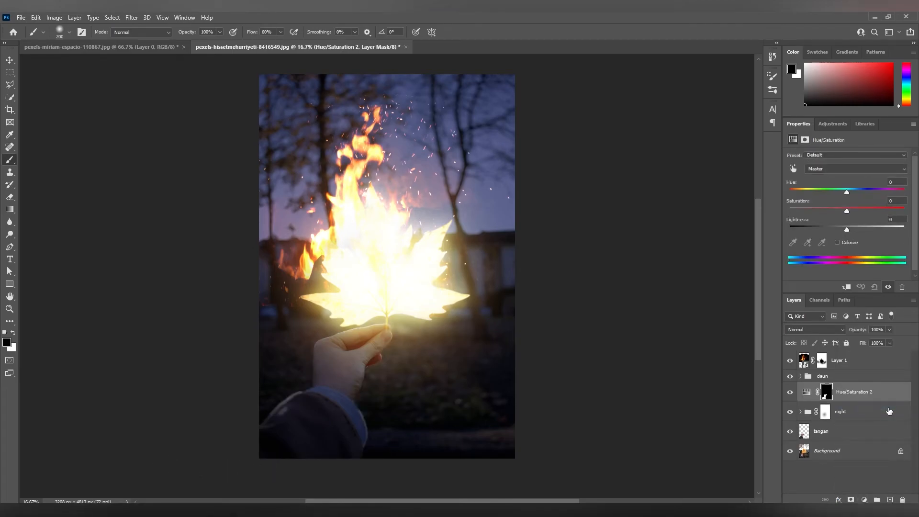
# Step: Colorize the hand's Hue/Saturation adjustment with hue 26, saturation 59 and lightness 0
pyautogui.click(837, 243)
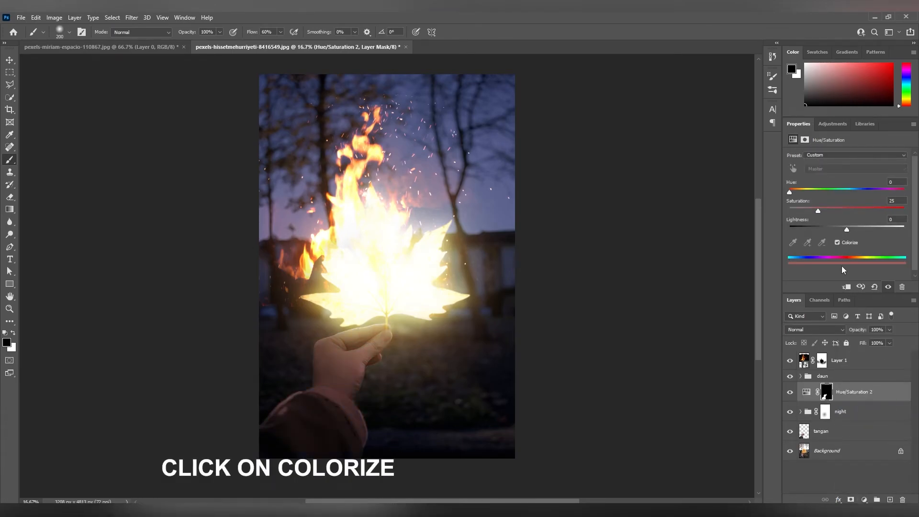
pyautogui.moveTo(818, 211); pyautogui.dragTo(805, 192)
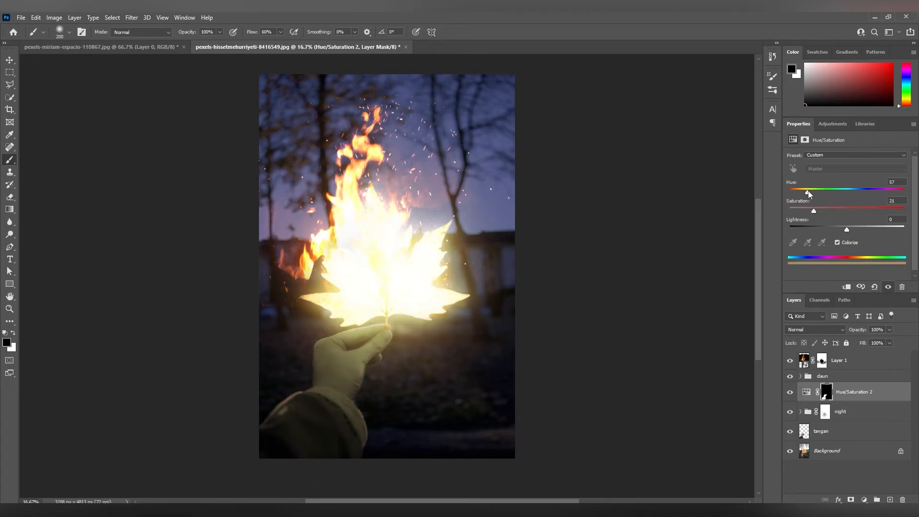
pyautogui.moveTo(848, 228); pyautogui.dragTo(802, 195)
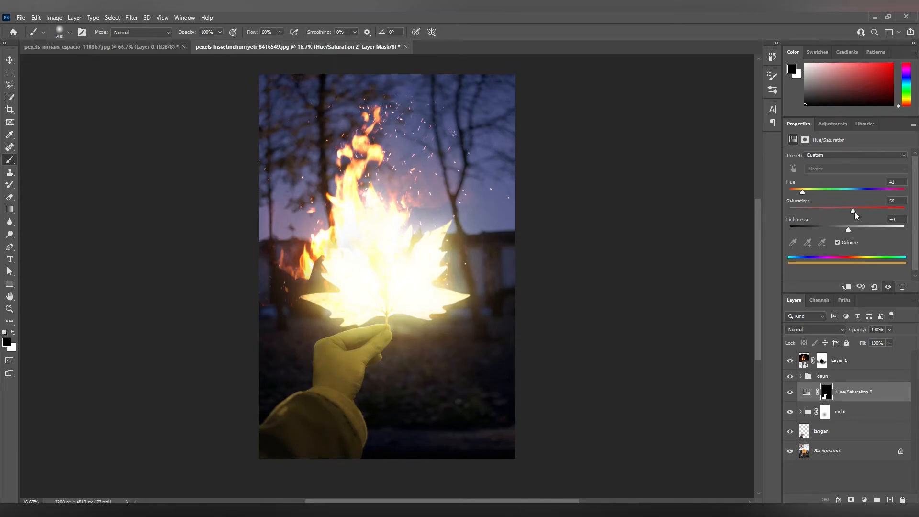
pyautogui.moveTo(850, 228); pyautogui.dragTo(843, 234)
pyautogui.moveTo(802, 192); pyautogui.dragTo(797, 192)
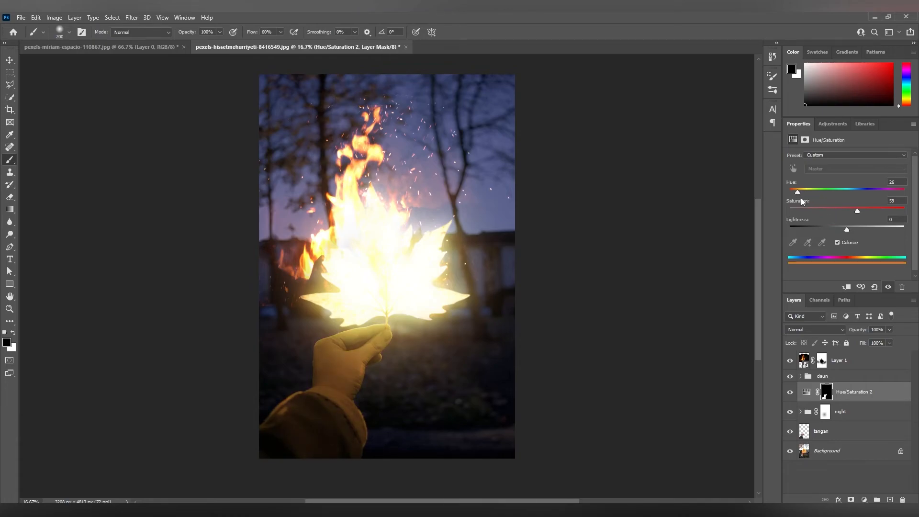
# Step: In the hand adjustment's Blending Options, split the Underlying Layer's black Blend If slider to 14 / 84
pyautogui.rightClick(878, 395)
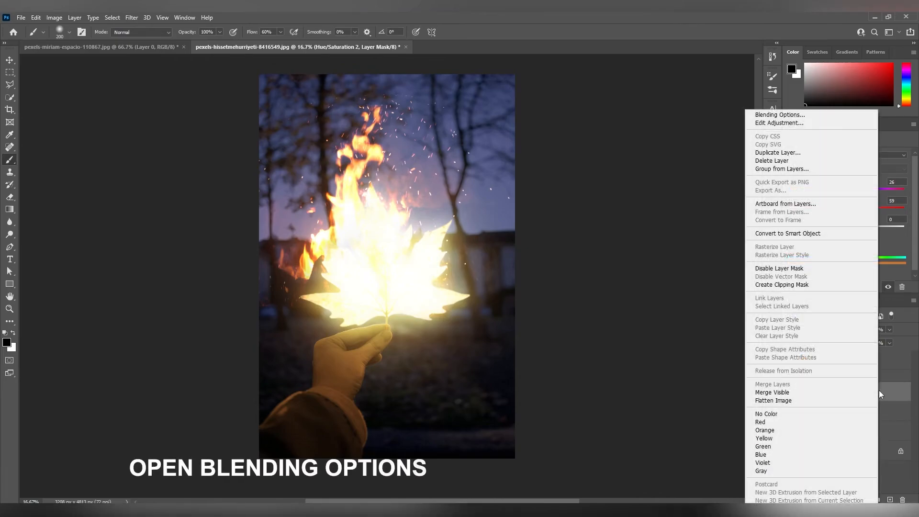
pyautogui.click(803, 118)
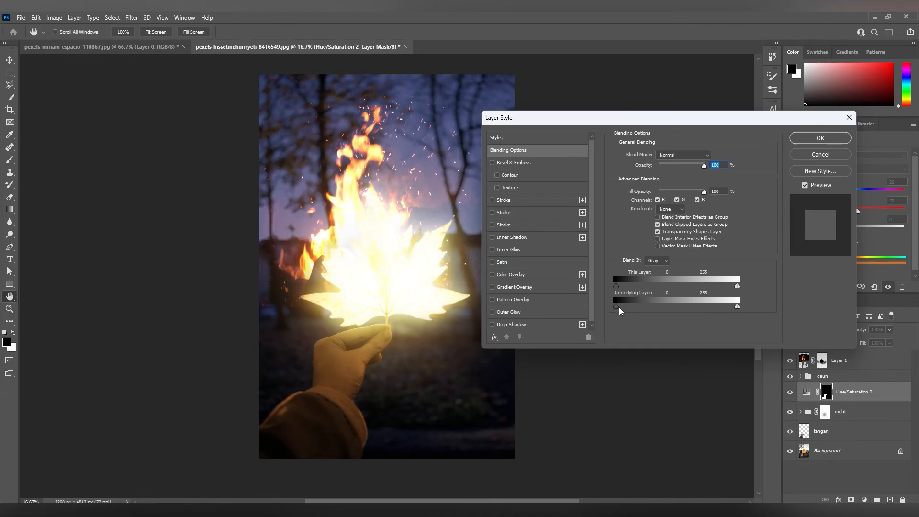
pyautogui.moveTo(633, 306); pyautogui.dragTo(634, 305)
pyautogui.moveTo(631, 306); pyautogui.dragTo(650, 308)
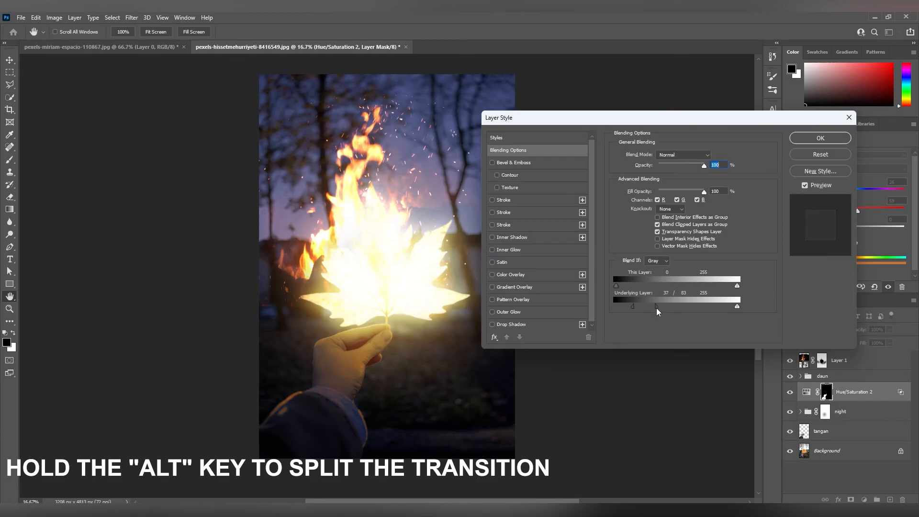
pyautogui.moveTo(632, 305); pyautogui.dragTo(615, 307)
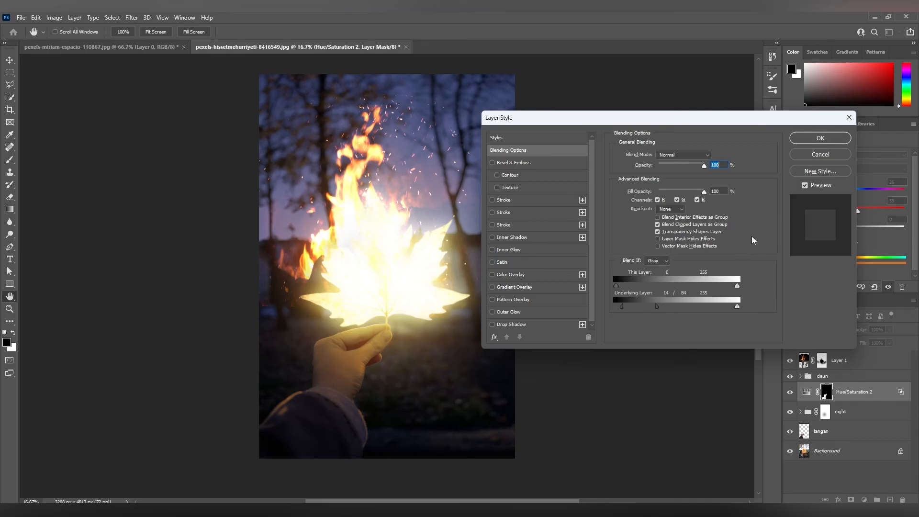
pyautogui.click(823, 140)
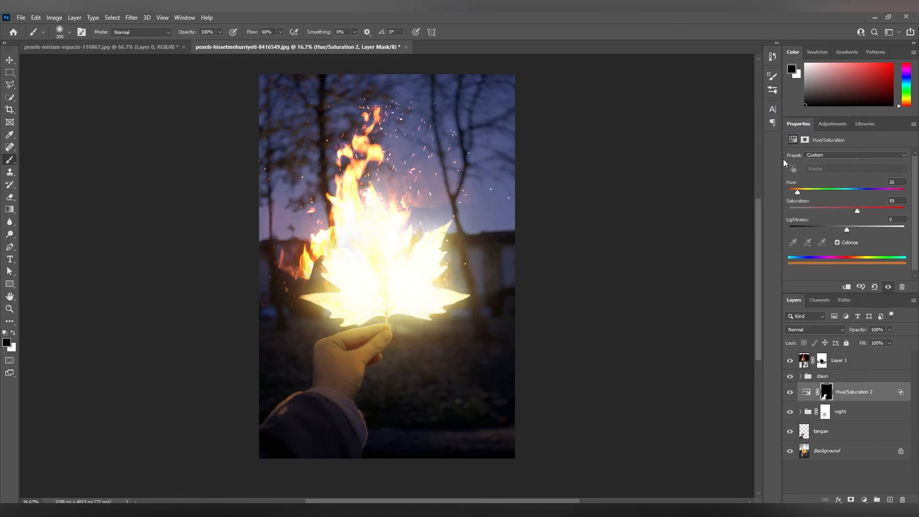